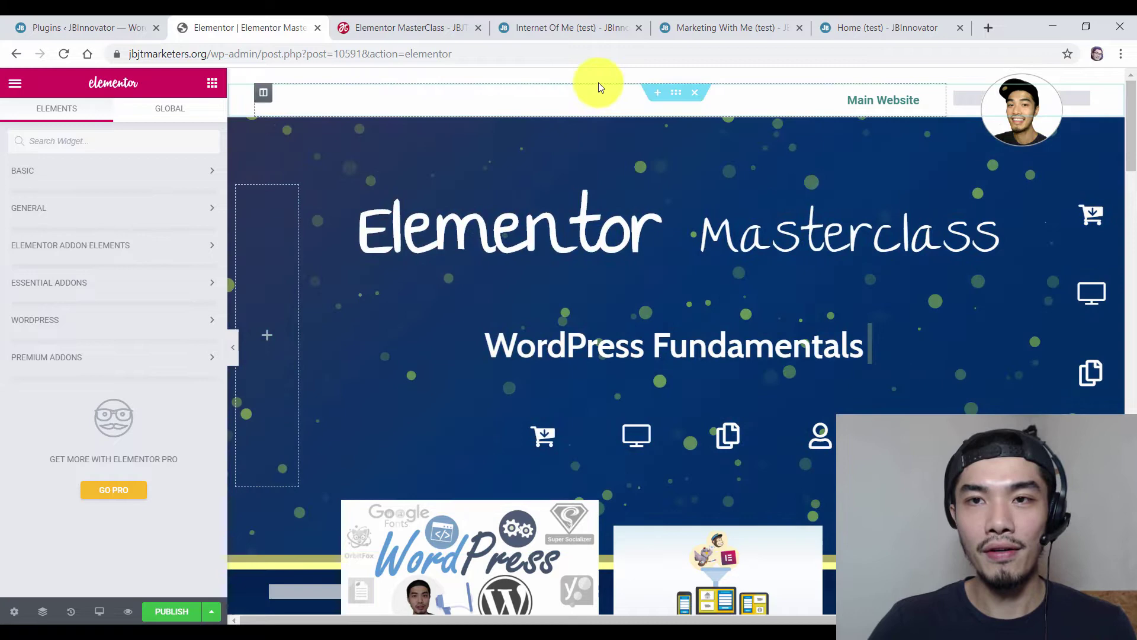
- Switch from the Elementor editor to the Home (test) preview showing the I'M A MARKETER headline
click(865, 36)
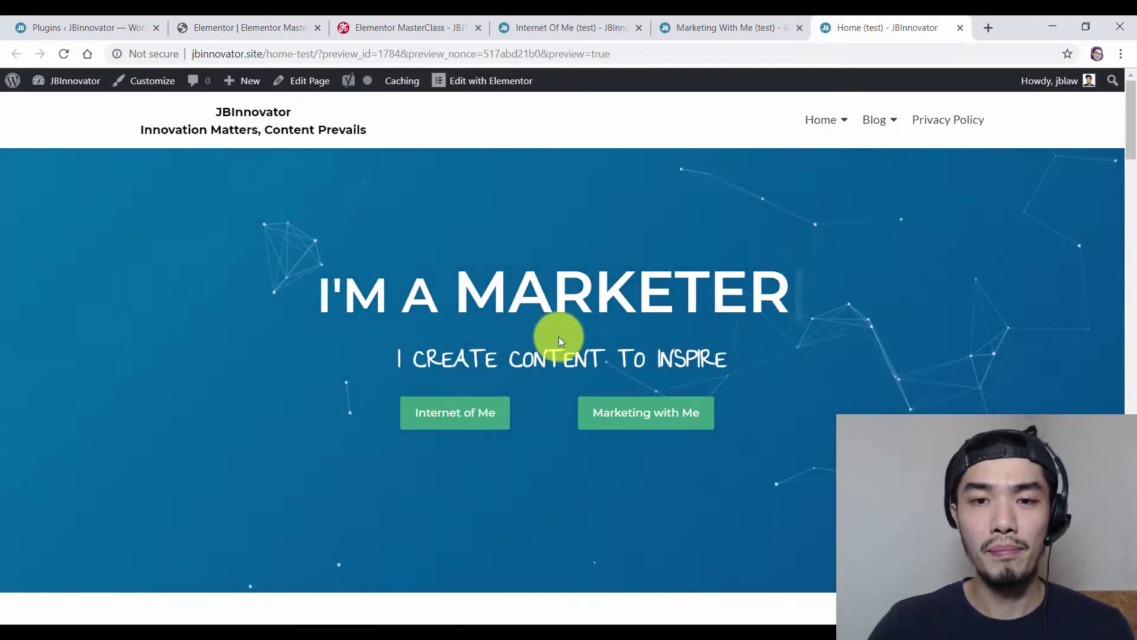
scroll(474, 290, down, 8)
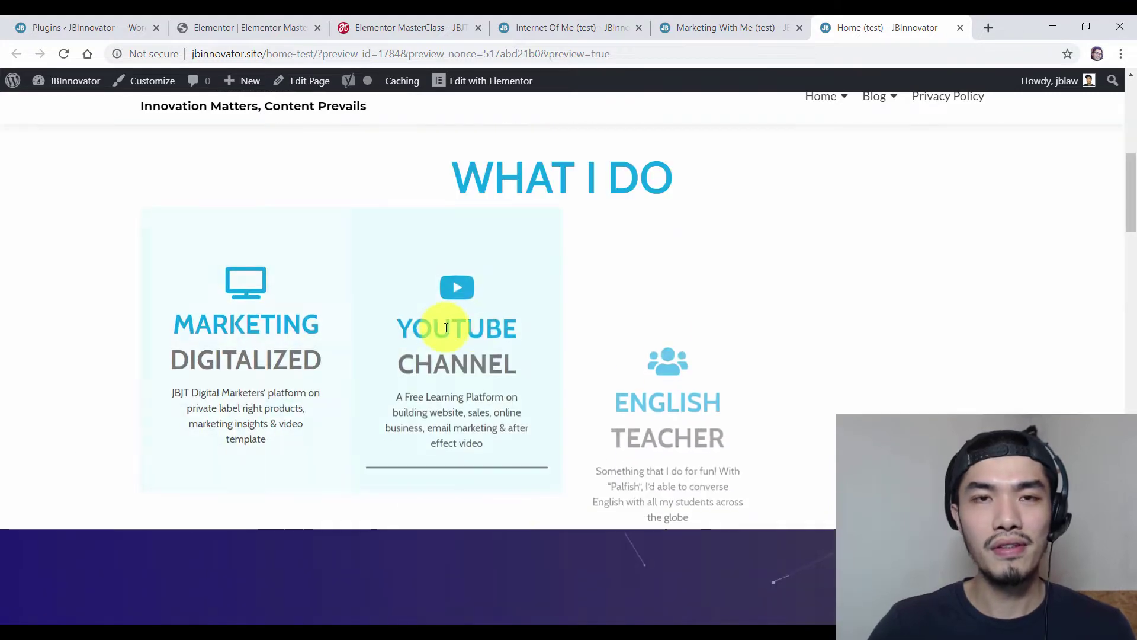
scroll(468, 338, down, 6)
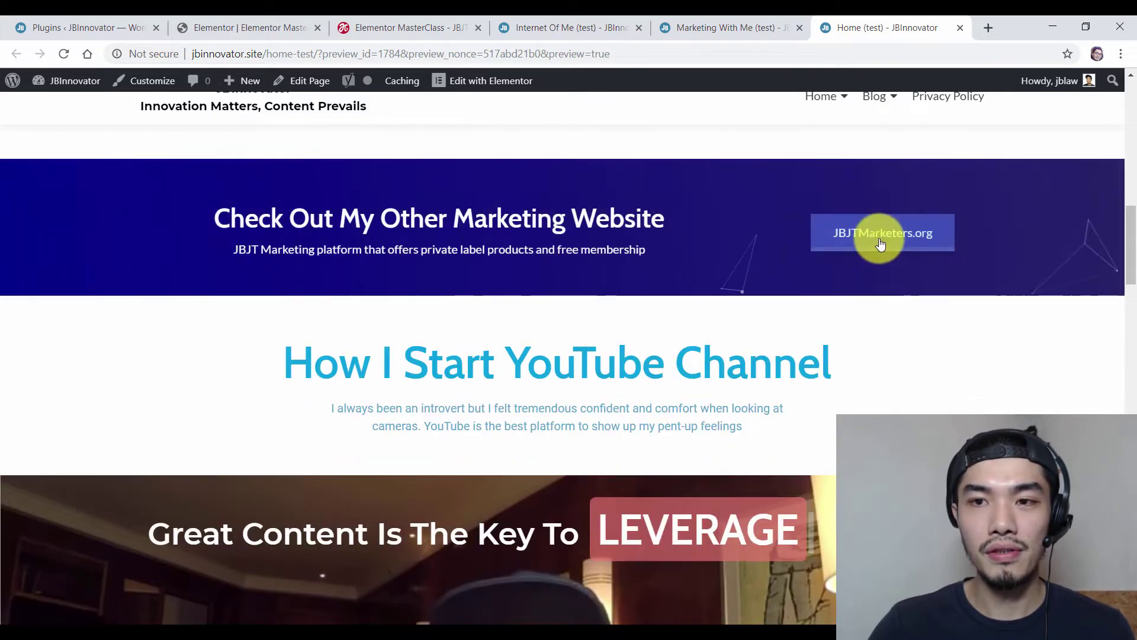
scroll(871, 245, down, 6)
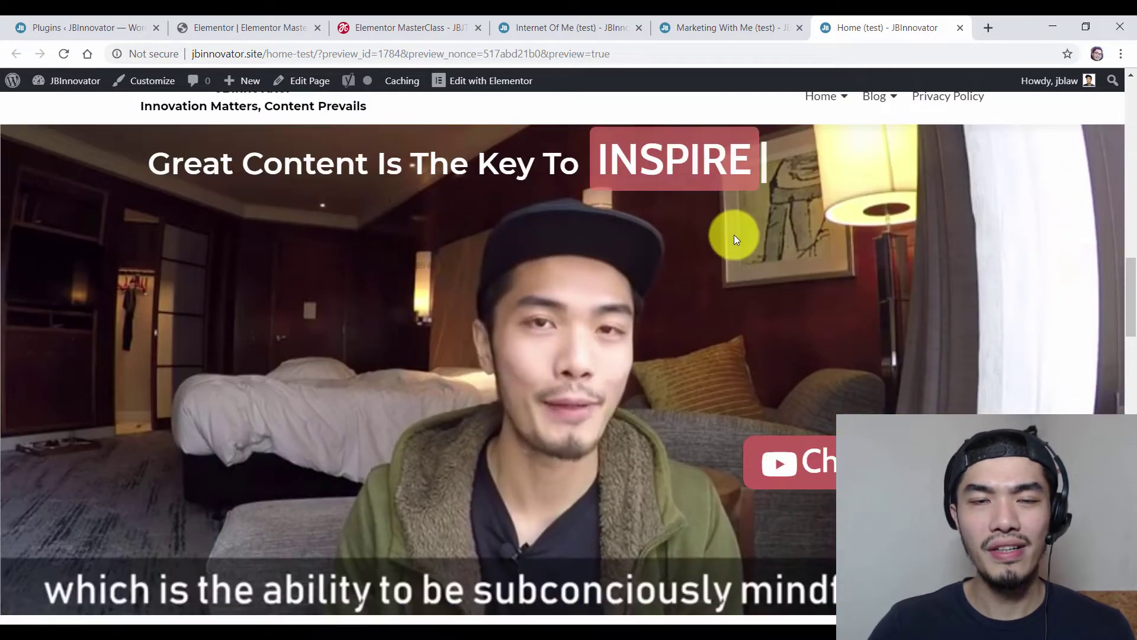
scroll(740, 249, down, 8)
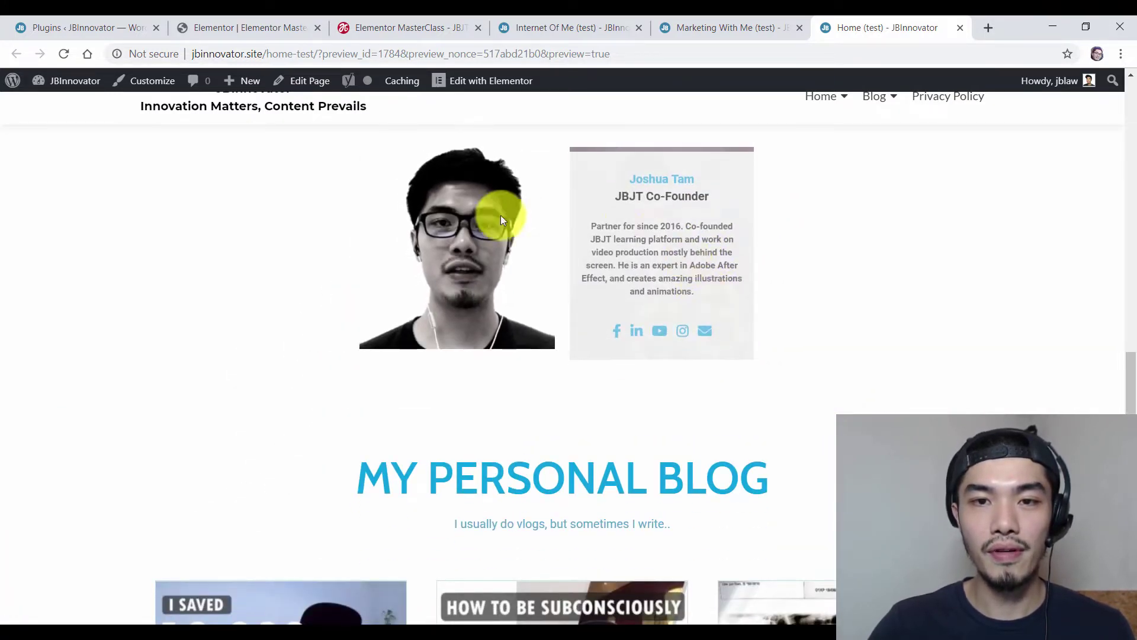
mouse_move(470, 273)
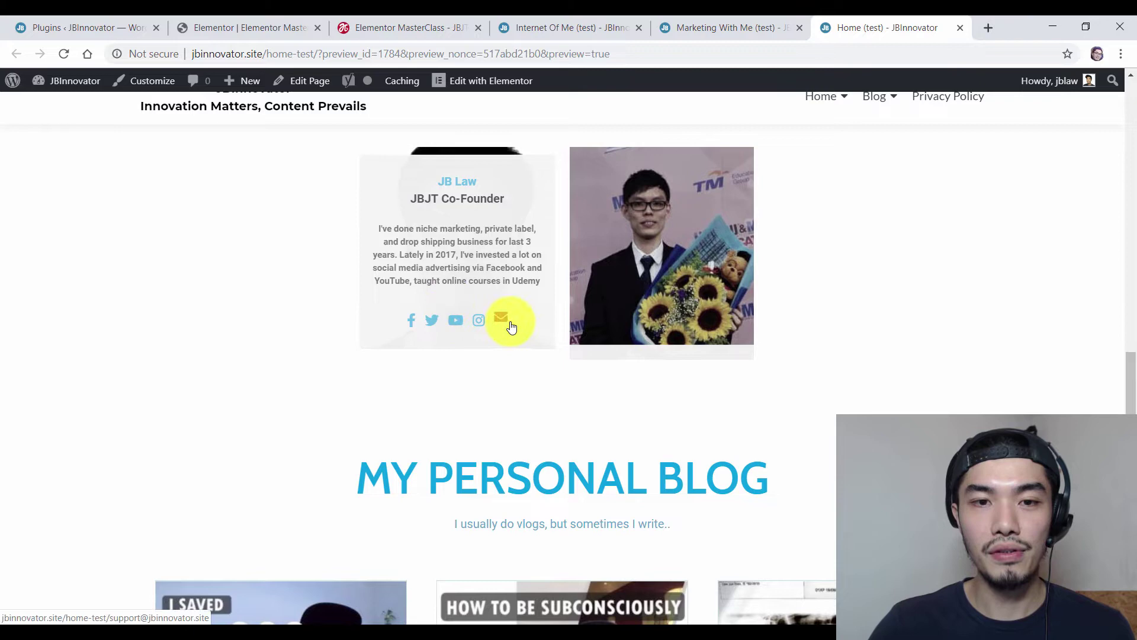
scroll(444, 323, down, 6)
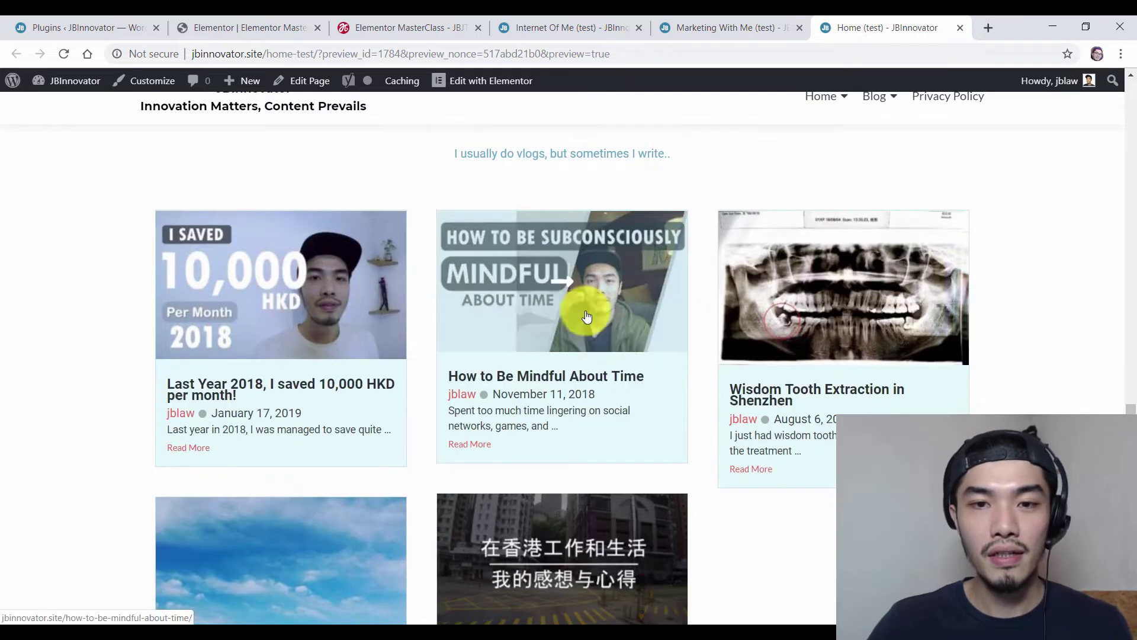
scroll(385, 299, down, 3)
scroll(504, 317, up, 4)
scroll(607, 278, down, 1)
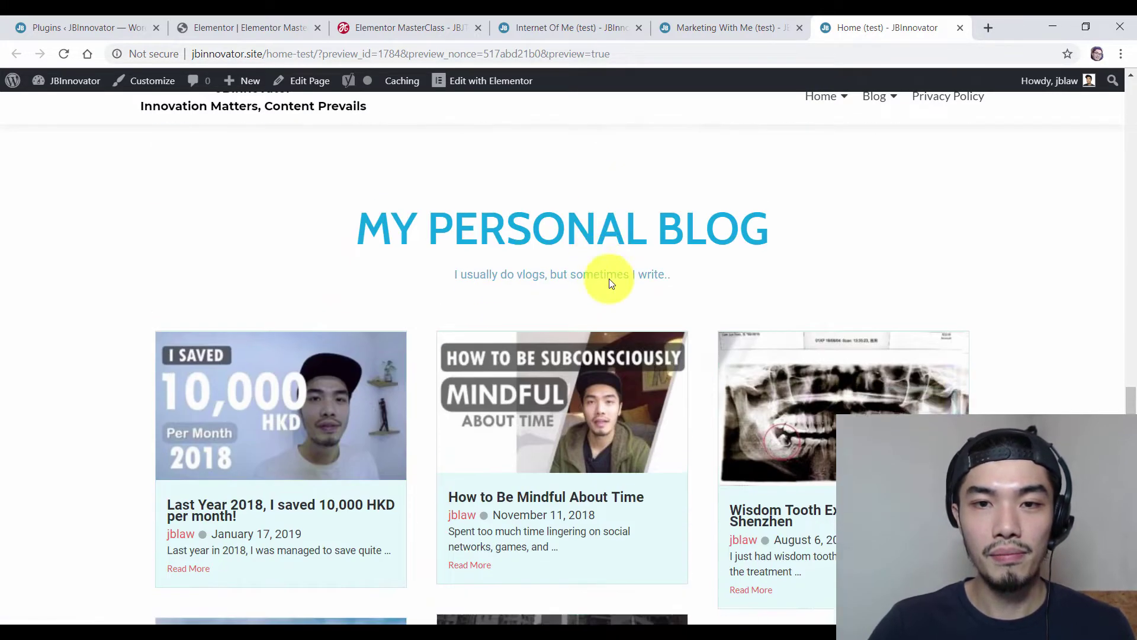
scroll(603, 275, down, 1)
scroll(628, 273, up, 12)
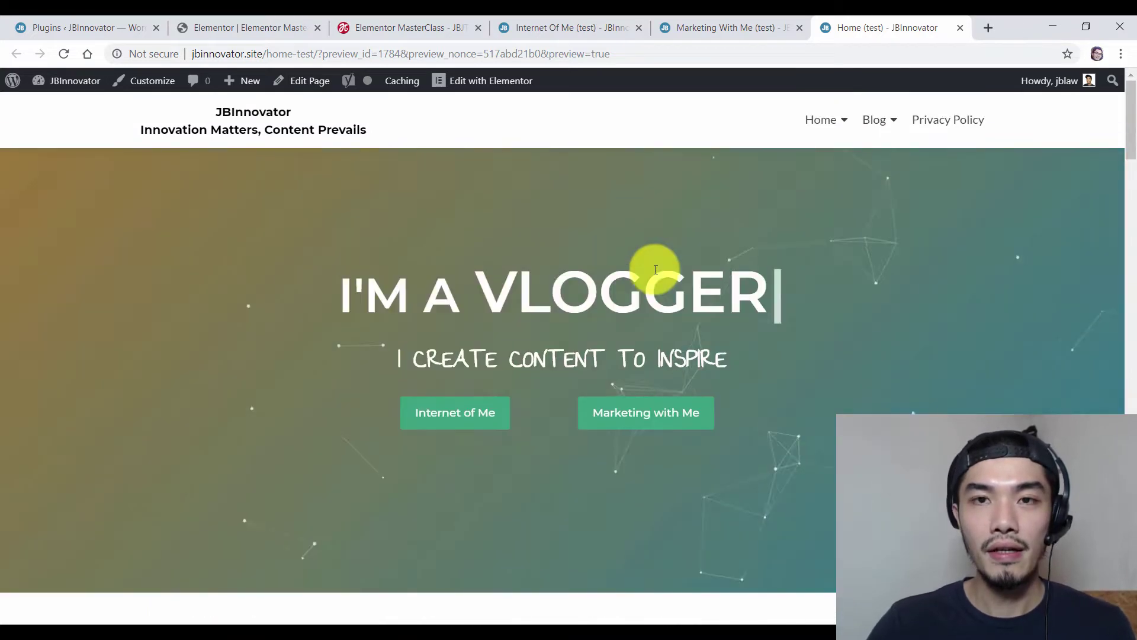
- Open the Internet Of Me preview and try the Living in Hong Kong, Travel Log and Language and Accent filters
click(593, 31)
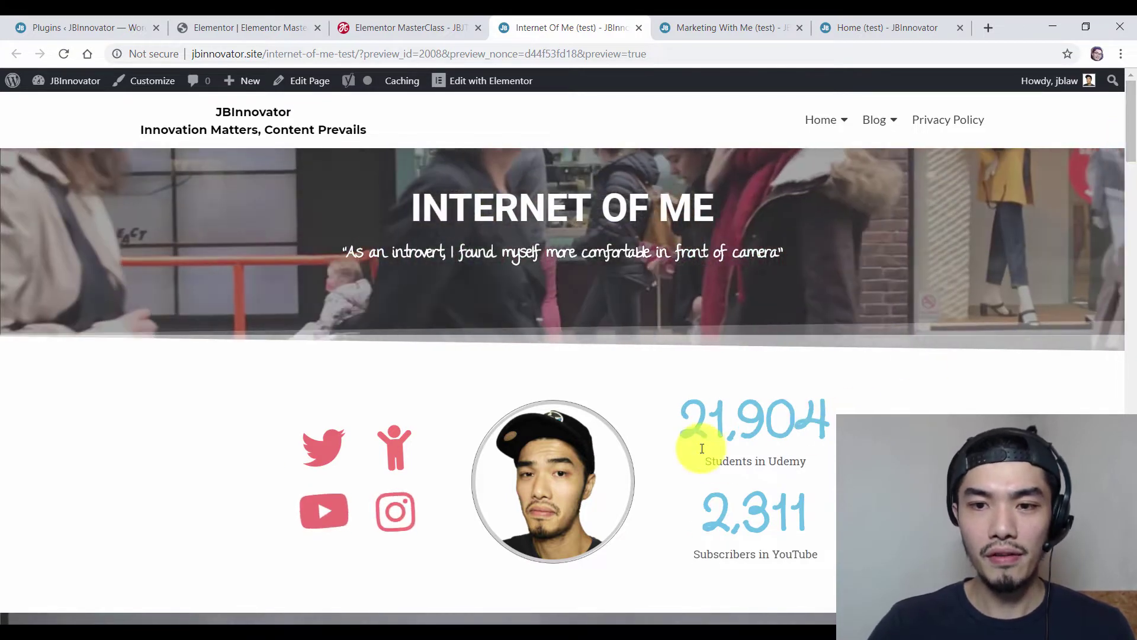
drag(1123, 127, 1121, 282)
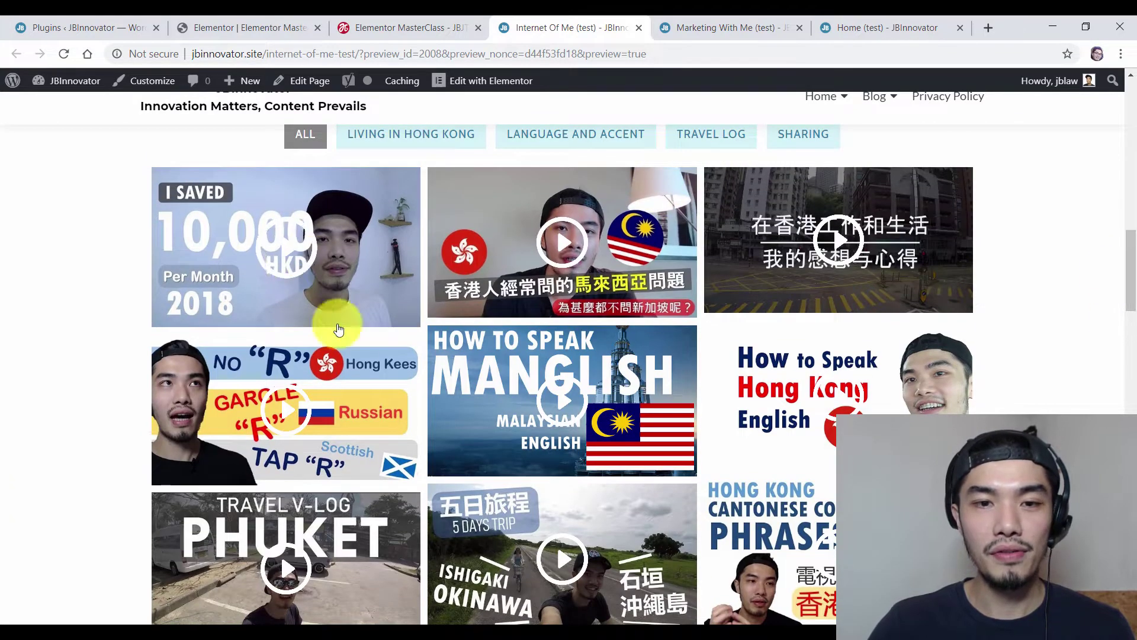
click(560, 134)
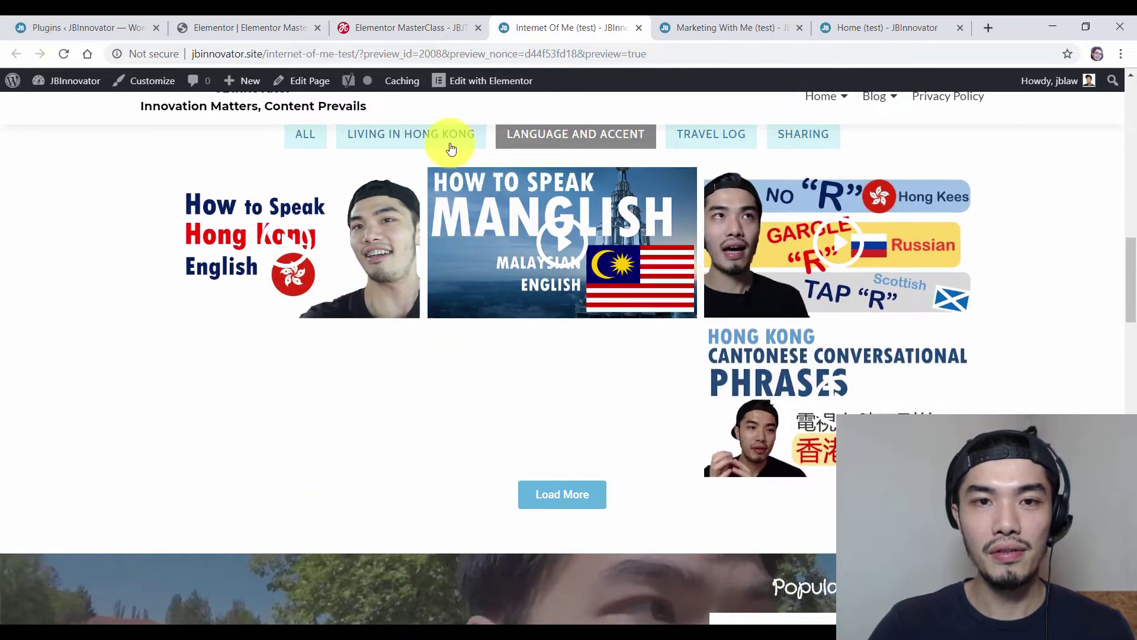
click(444, 139)
click(703, 136)
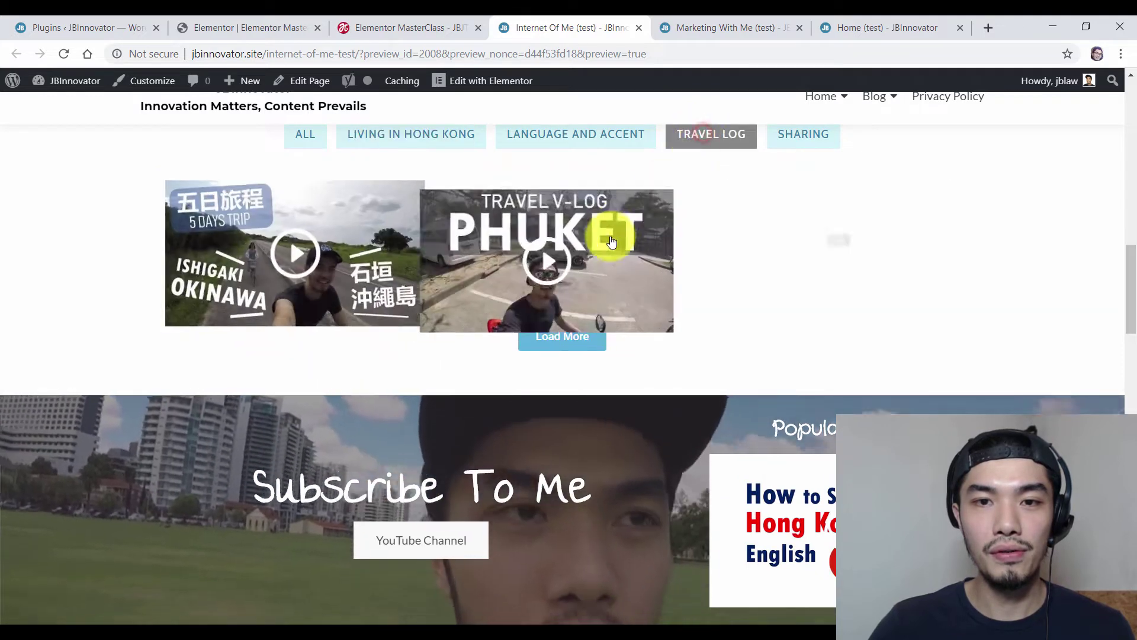
click(558, 141)
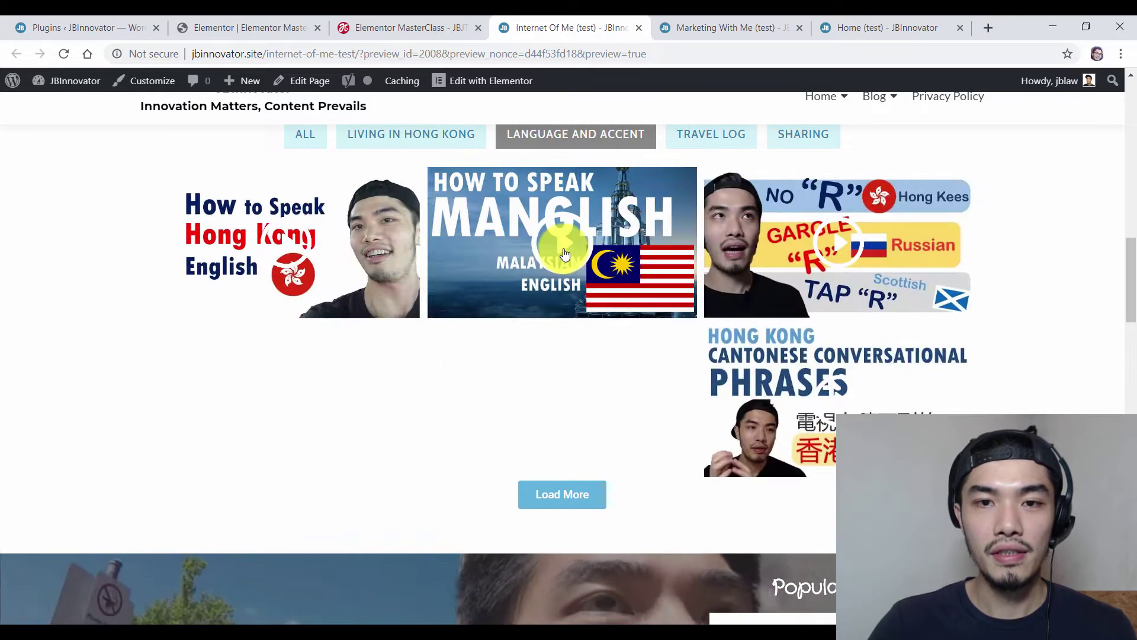
- Play the Manglish video in its lightbox, close it, and scroll to the Social Feeds section
click(566, 248)
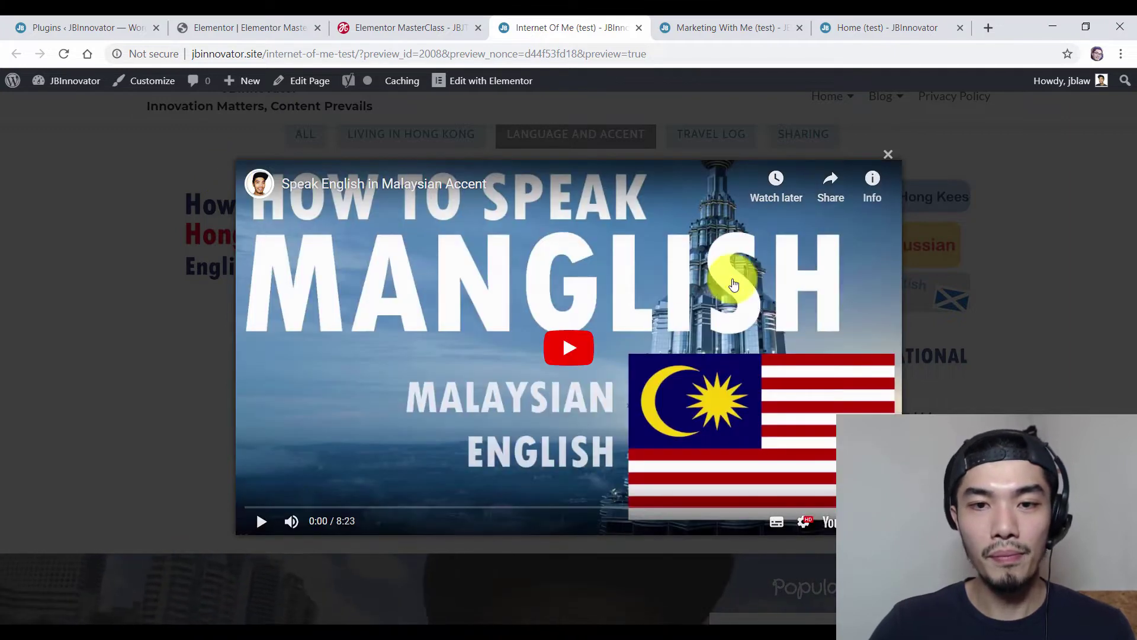
click(889, 156)
scroll(652, 237, down, 6)
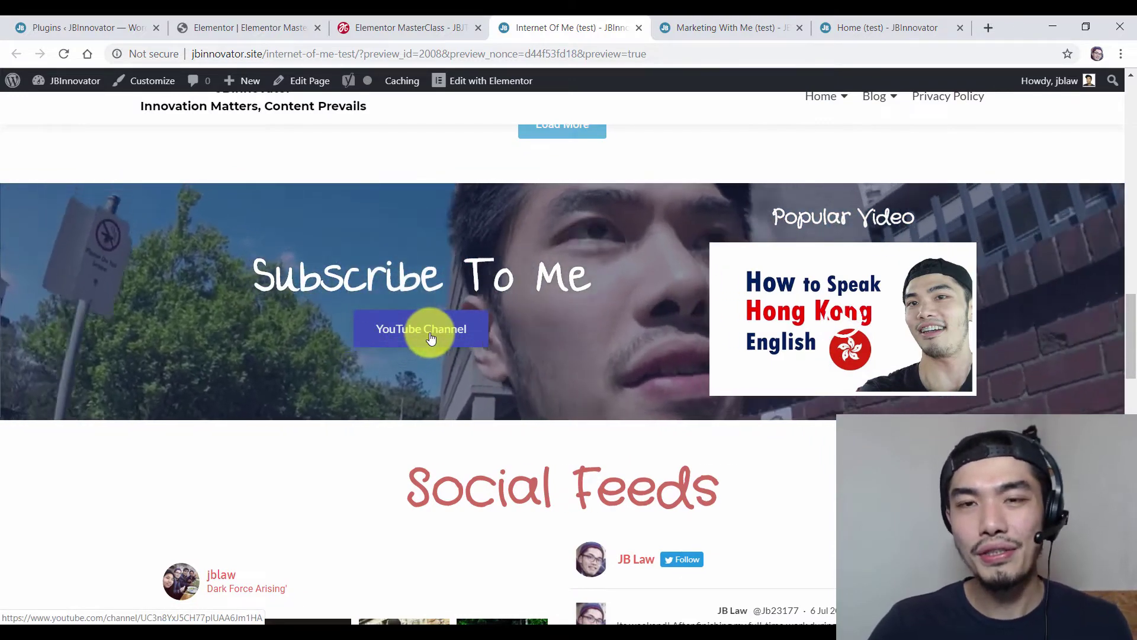
scroll(431, 337, down, 7)
scroll(634, 241, down, 2)
scroll(635, 241, up, 2)
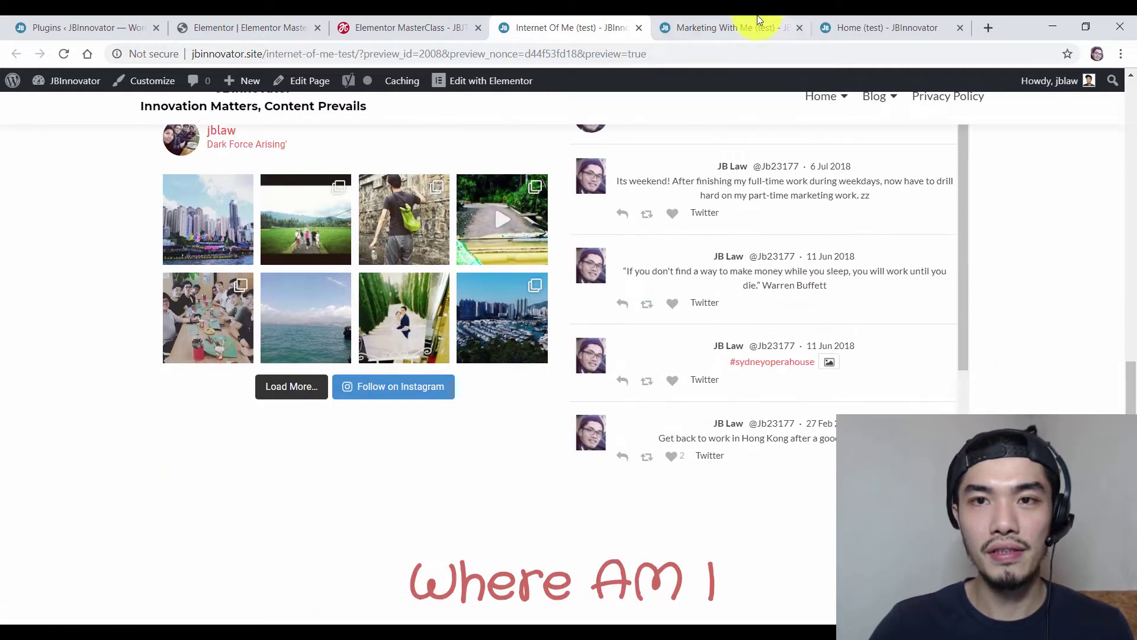
- View the Marketing With Me preview down through its courses and footer, then return to the JBJT MARKETERS hero
click(735, 28)
scroll(500, 390, down, 1)
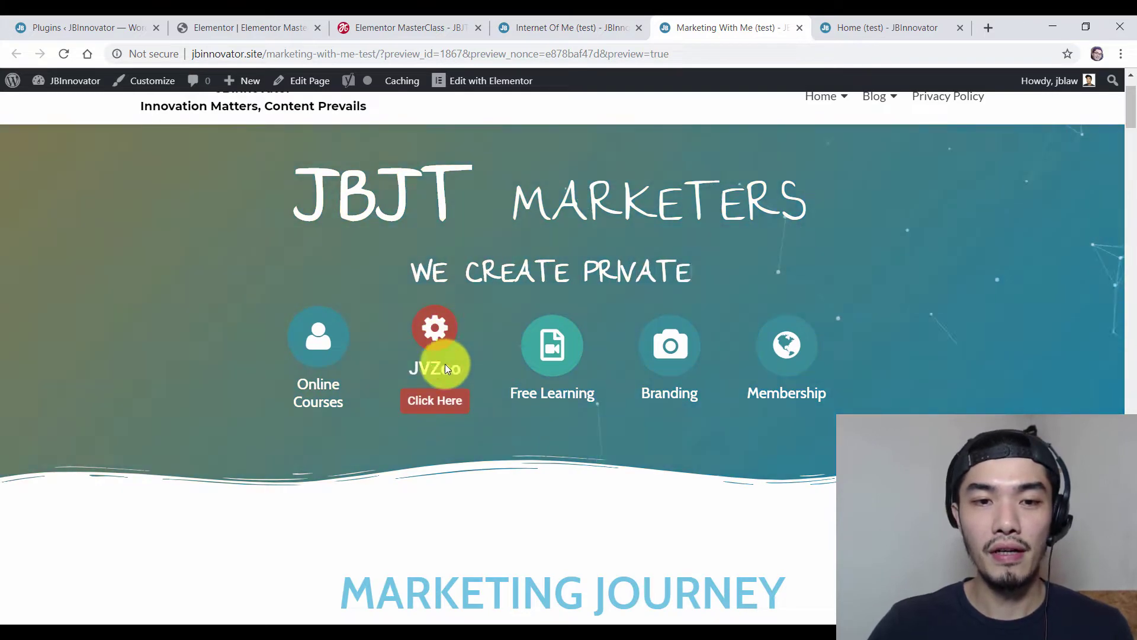
scroll(444, 403, down, 10)
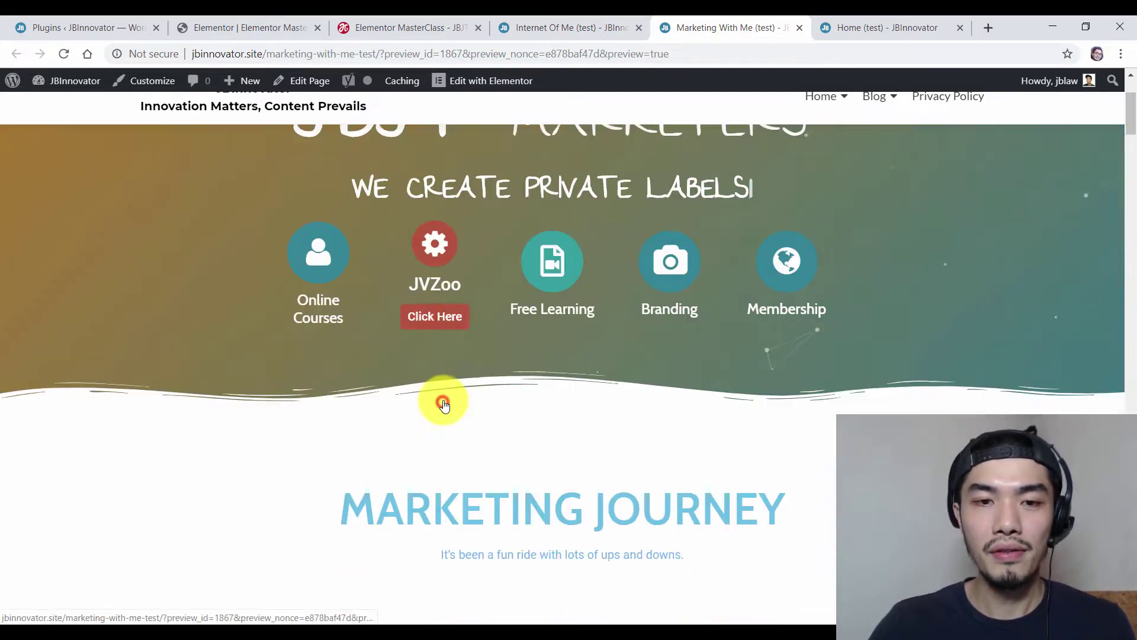
drag(1131, 336, 1129, 468)
scroll(686, 456, down, 5)
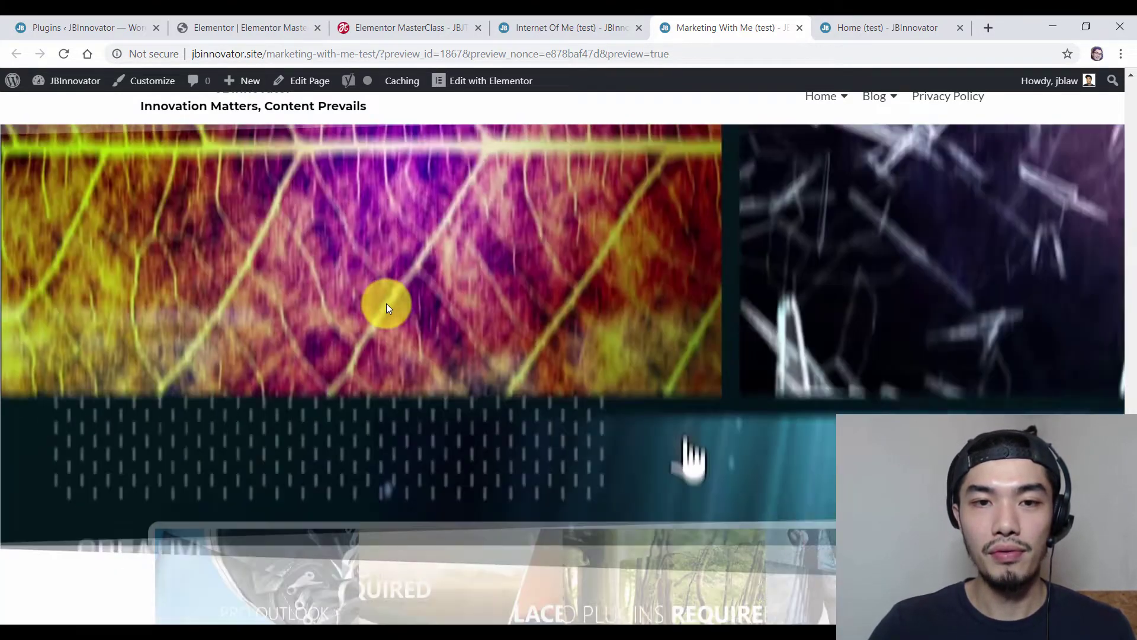
scroll(620, 492, down, 6)
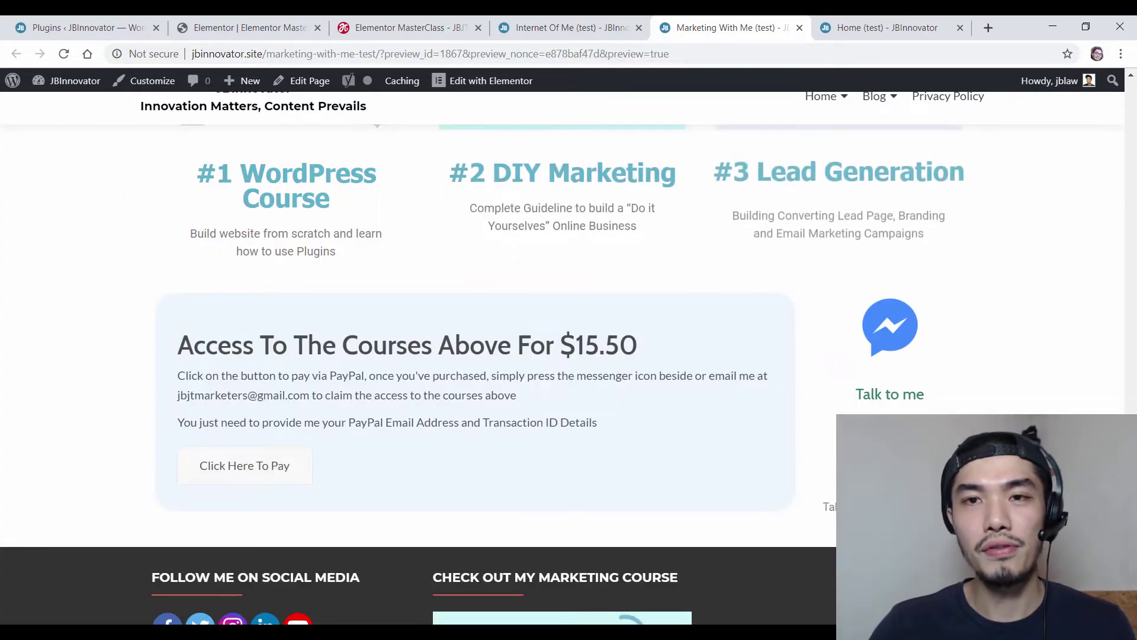
scroll(1125, 139, up, 20)
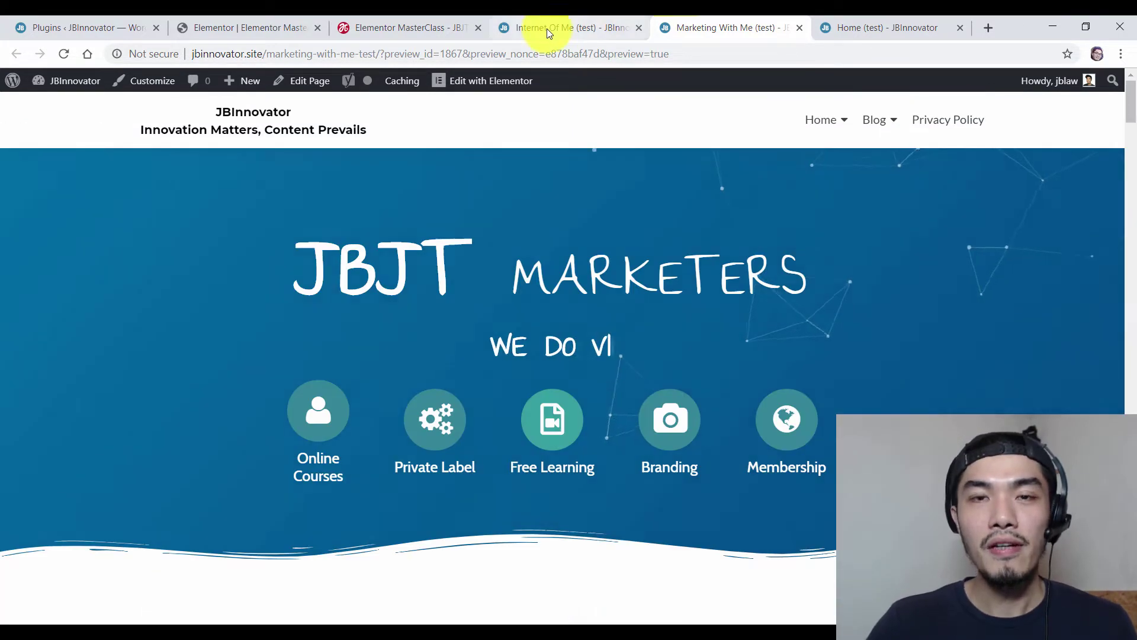
- Flip through the Internet Of Me and Marketing With Me previews, ending back on Home (test)
key(ctrl+Tab)
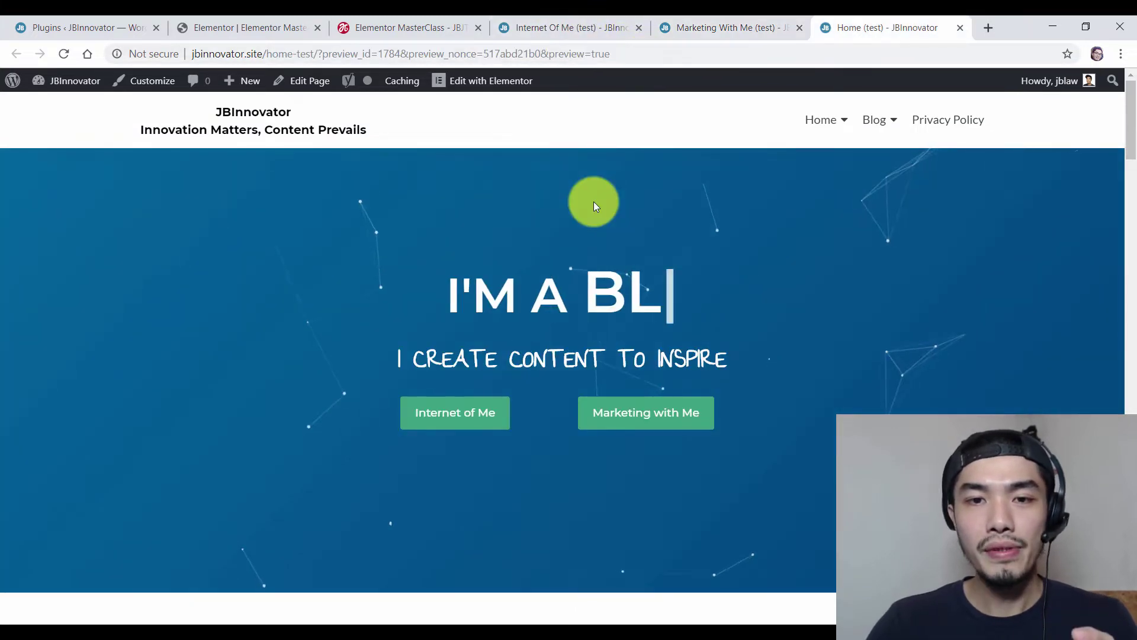
click(596, 26)
click(738, 26)
click(879, 27)
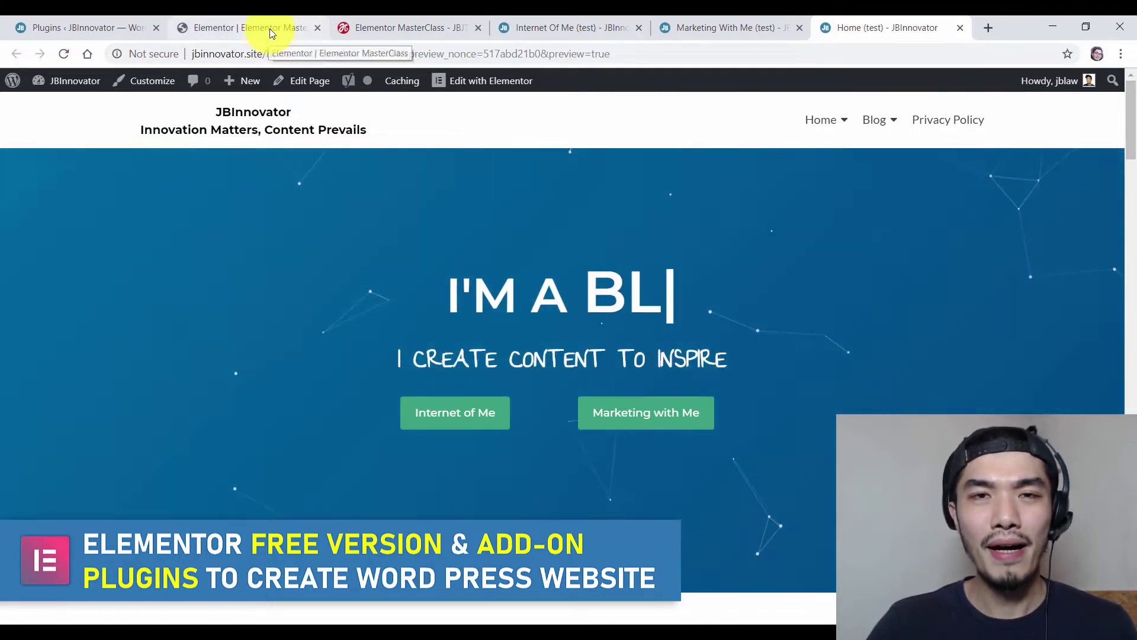
- Back in the editor, expand and collapse the Basic and General widget categories
click(269, 28)
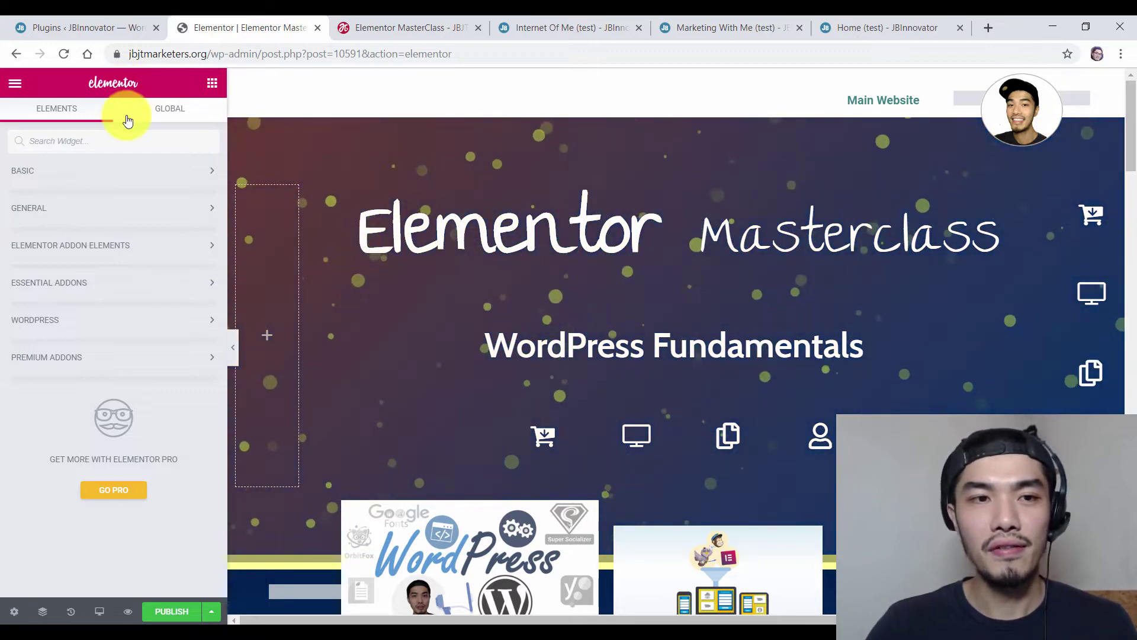
click(62, 177)
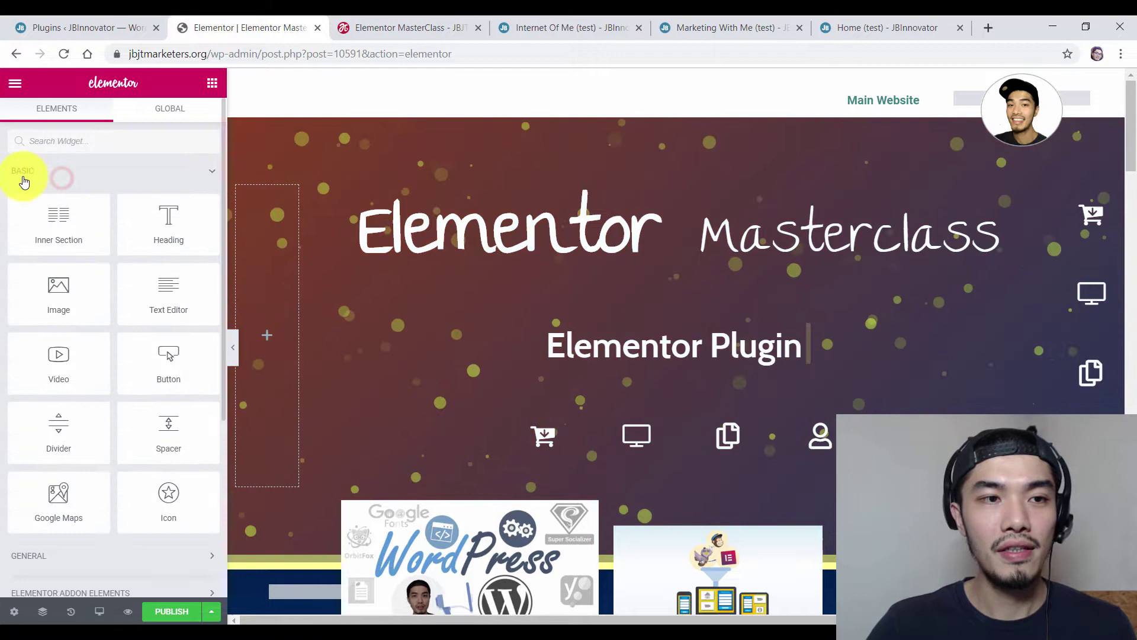
click(27, 173)
click(23, 208)
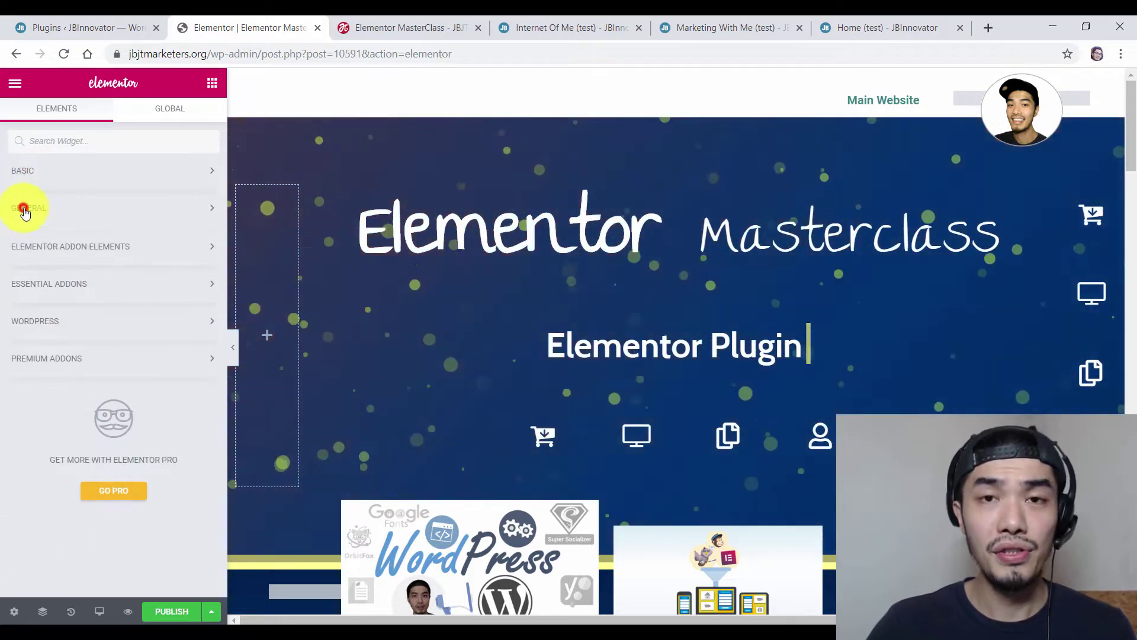
click(29, 208)
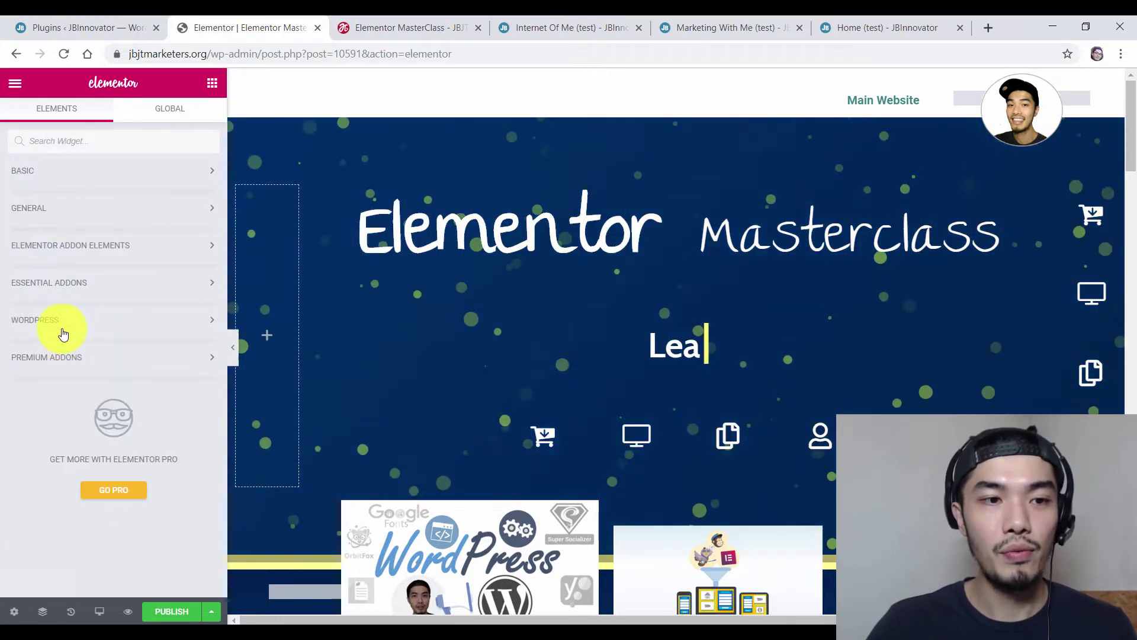
- Drag a Video widget from the Basic category into the empty left column
click(64, 172)
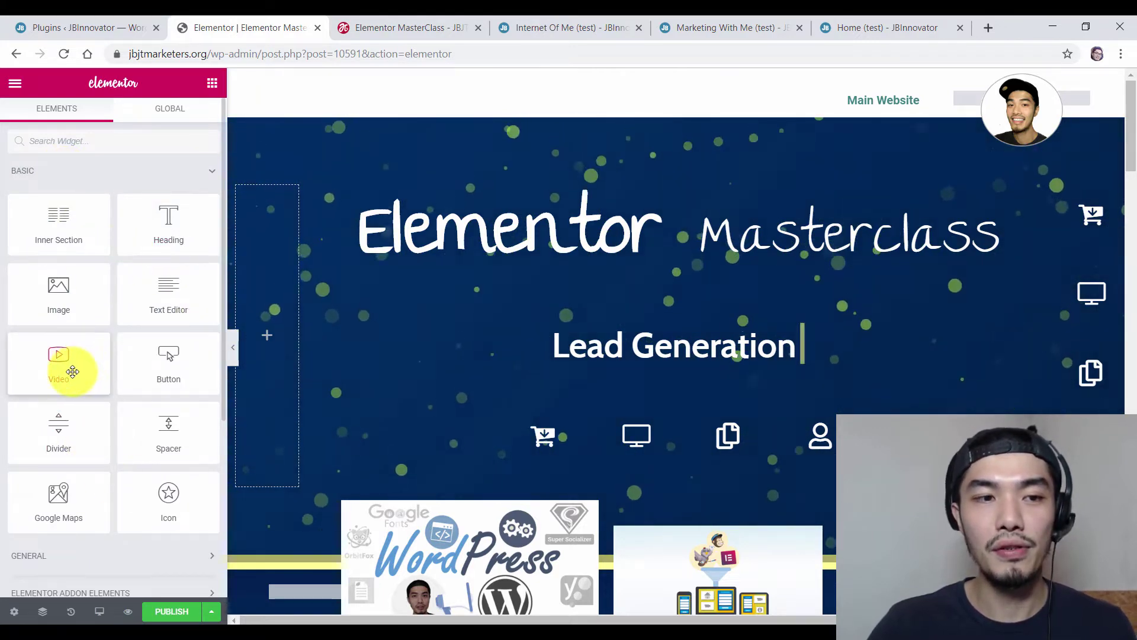
drag(66, 364, 40, 362)
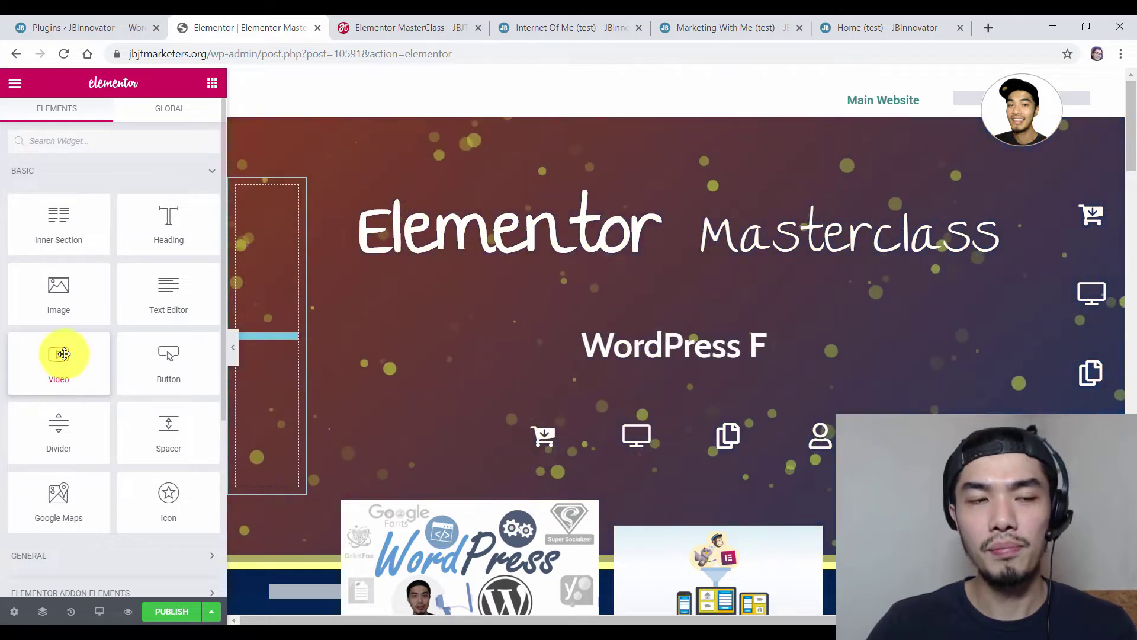
click(92, 174)
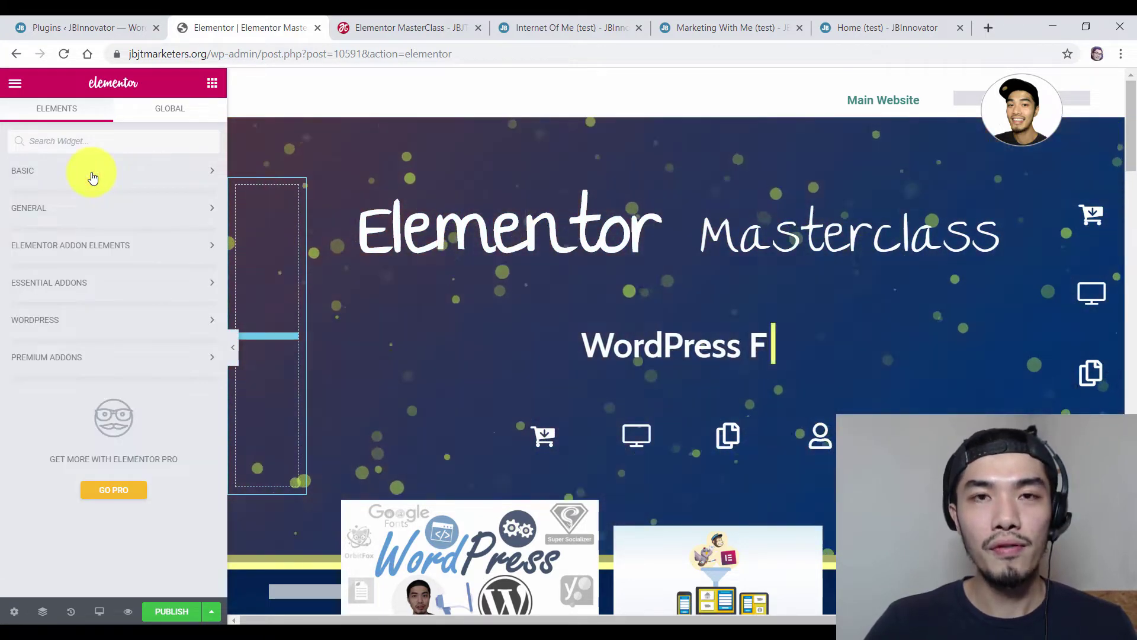
- Browse the Elementor Addon Elements, Essential Addons and Premium Addons widgets, collapsing each category afterwards
click(94, 246)
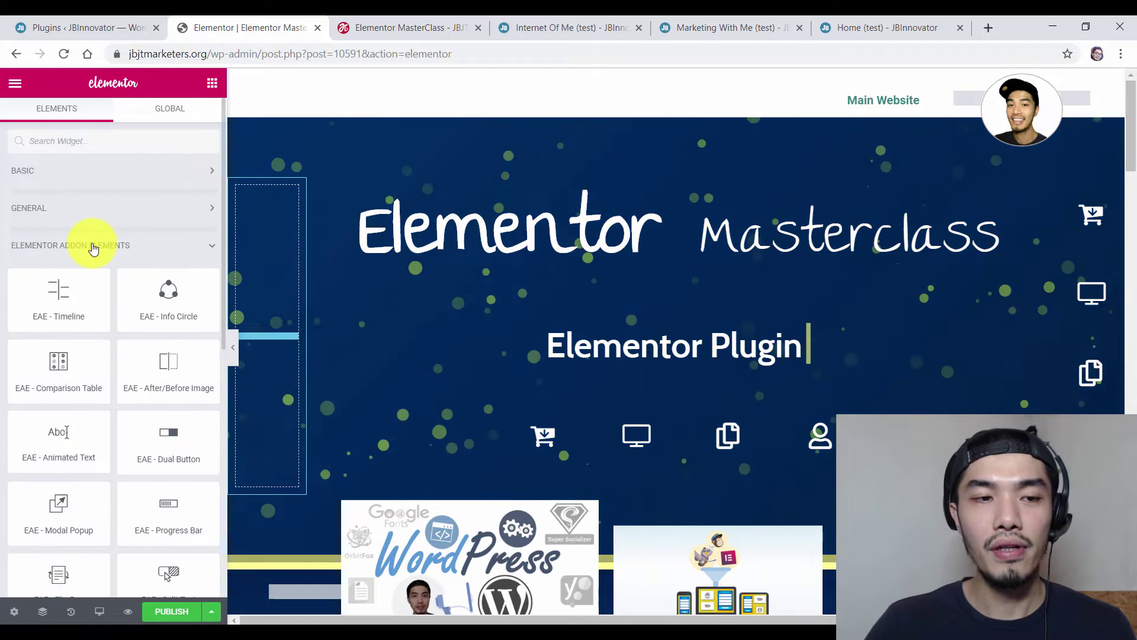
scroll(93, 249, down, 2)
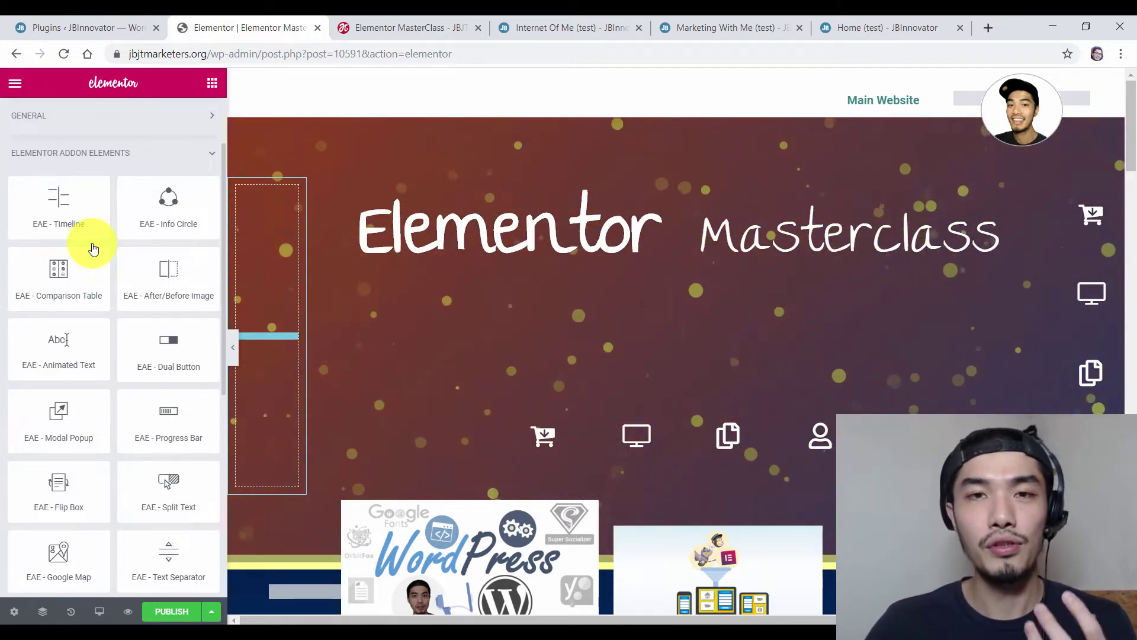
click(101, 153)
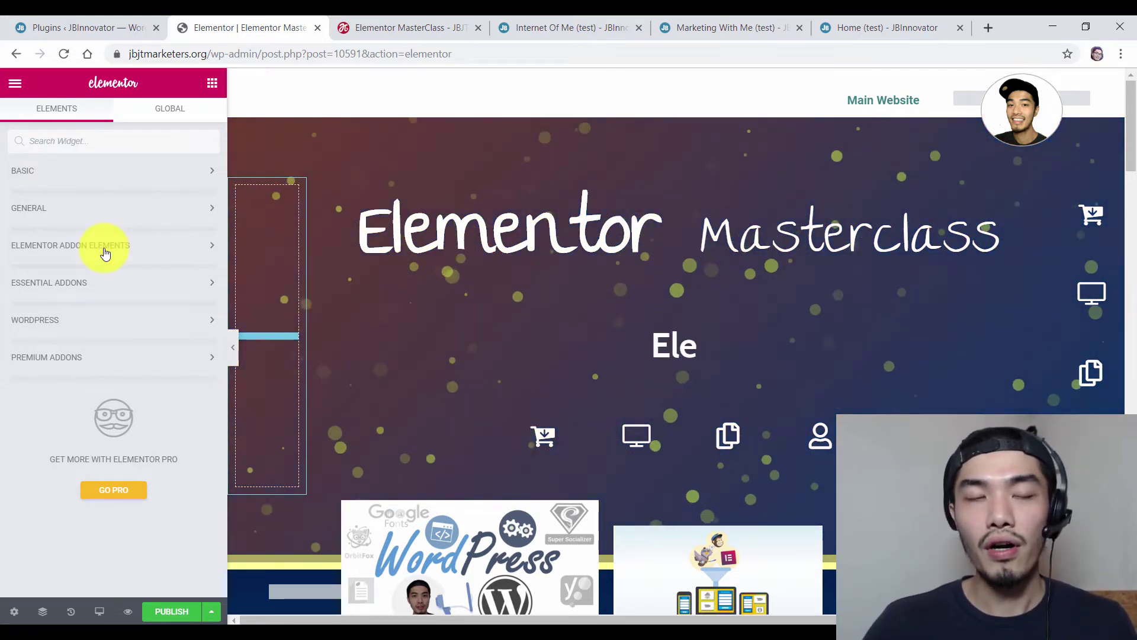
click(54, 253)
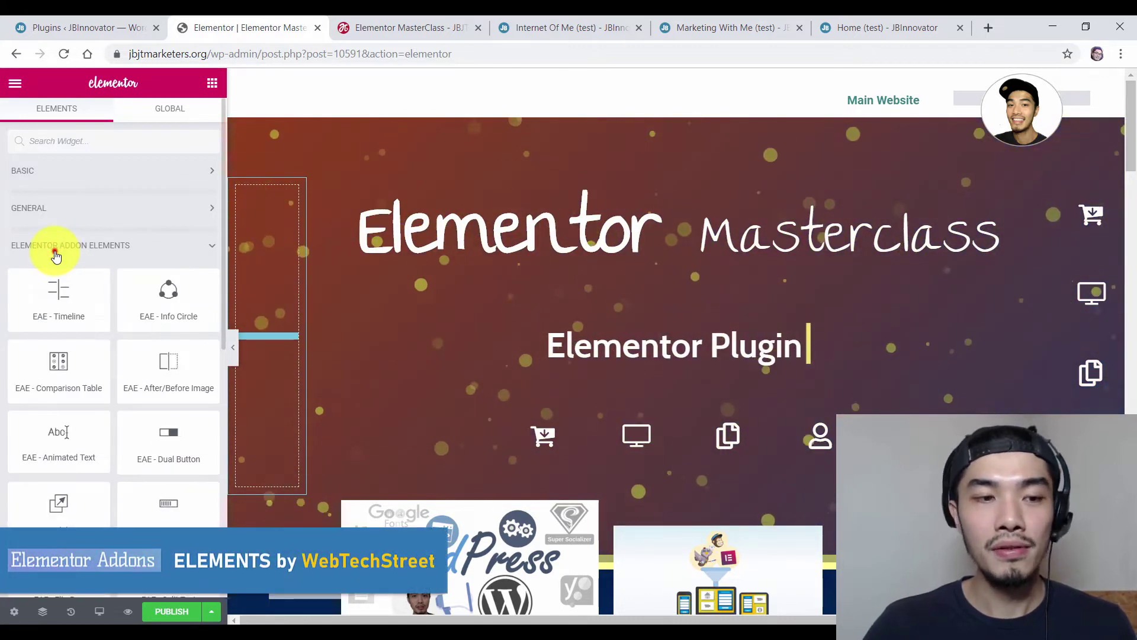
click(54, 253)
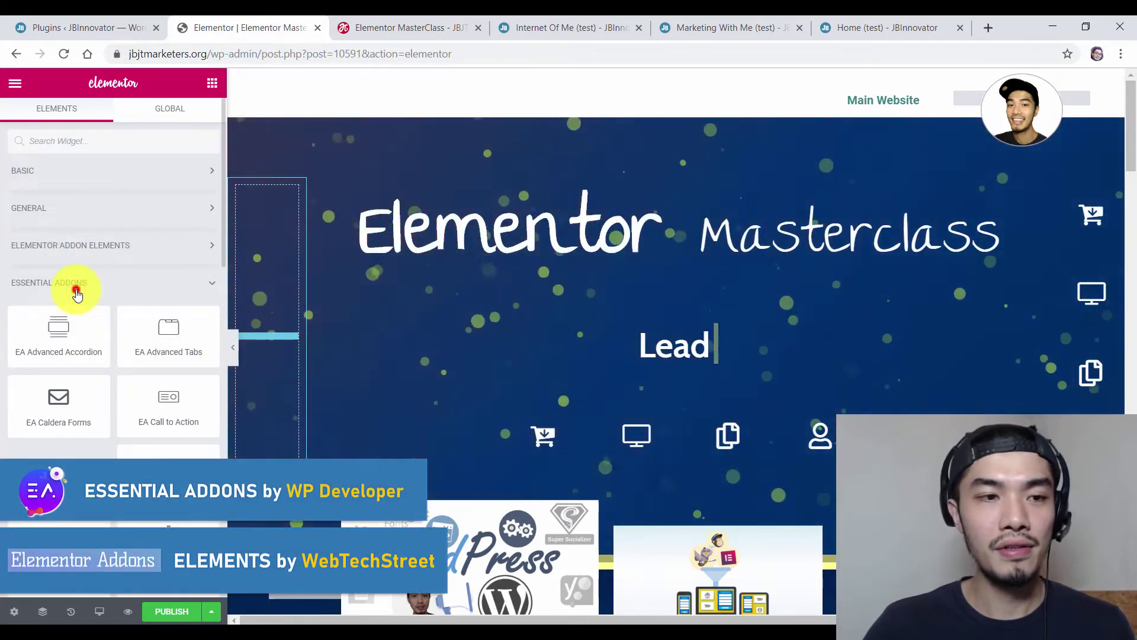
click(77, 291)
click(86, 368)
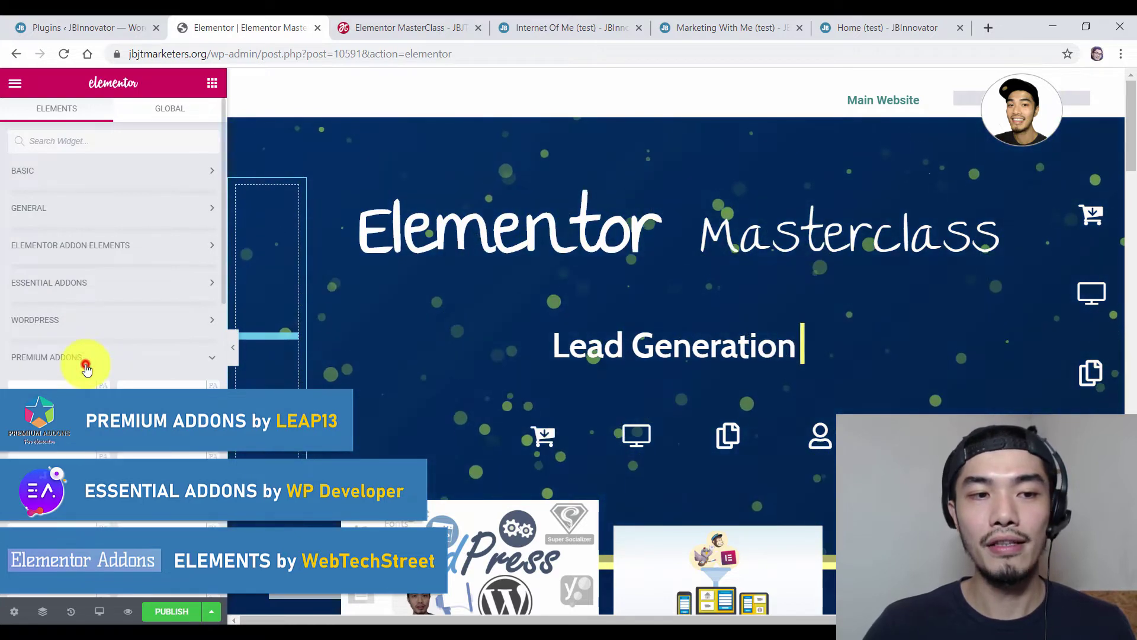
click(85, 365)
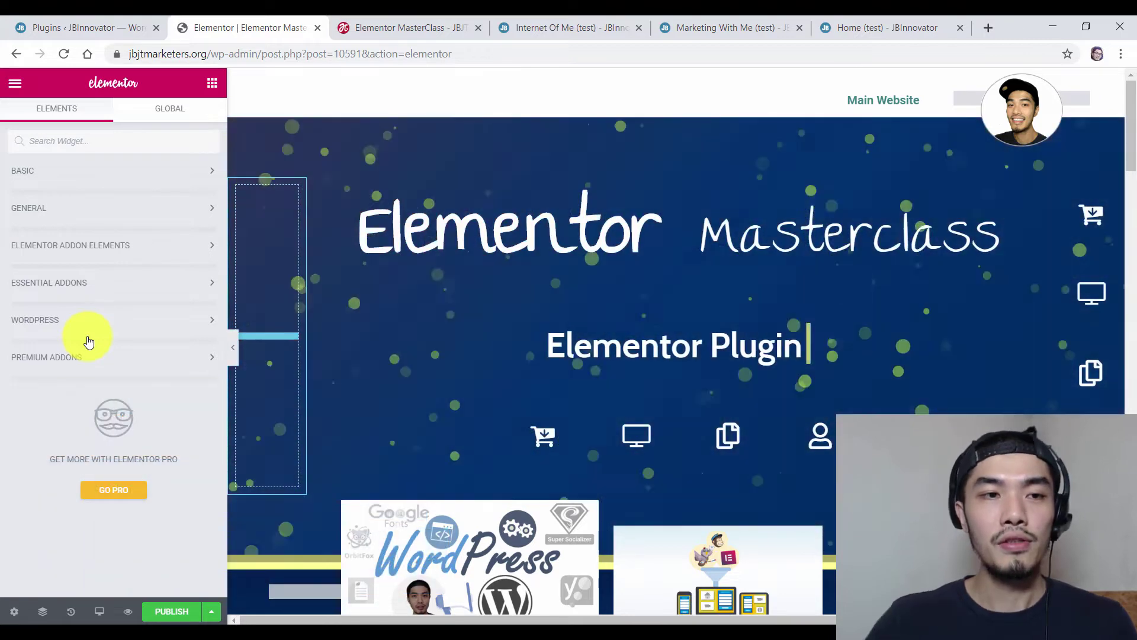
- Review the Elementor Addon Elements and Essential Addons widgets once more, leaving all categories collapsed
click(120, 246)
scroll(71, 324, down, 10)
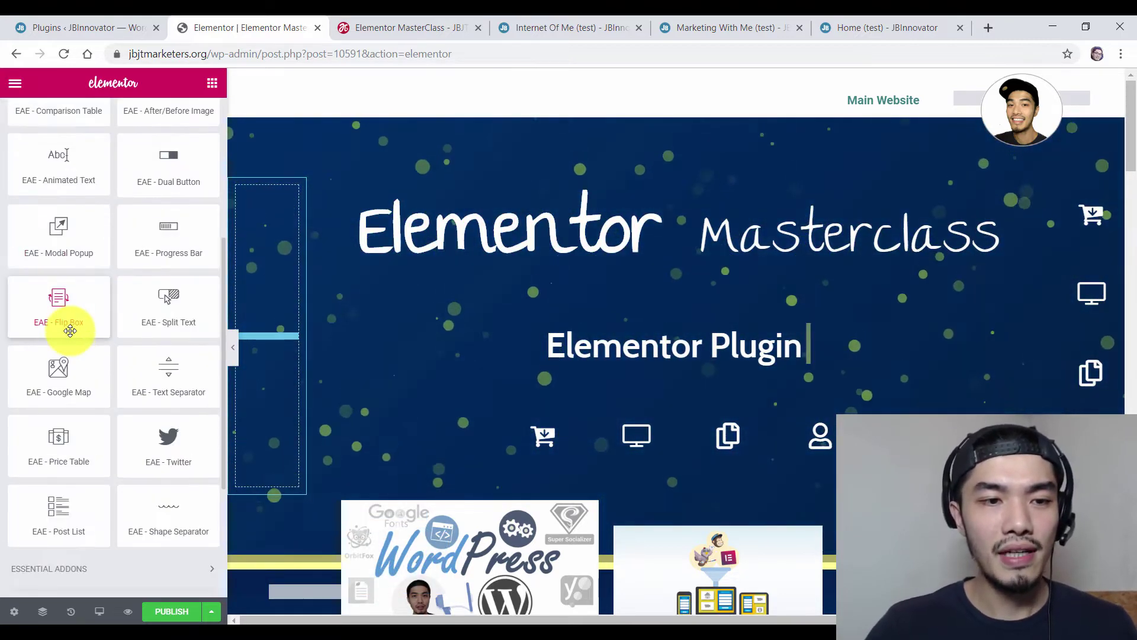
scroll(71, 326, up, 8)
scroll(83, 284, up, 2)
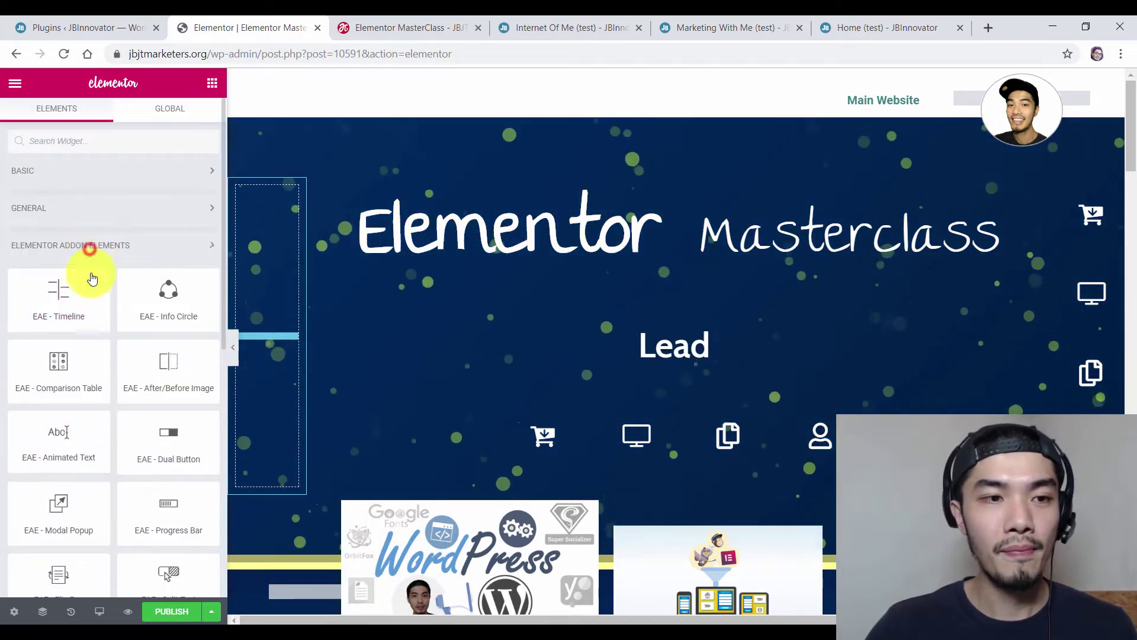
click(89, 247)
click(92, 285)
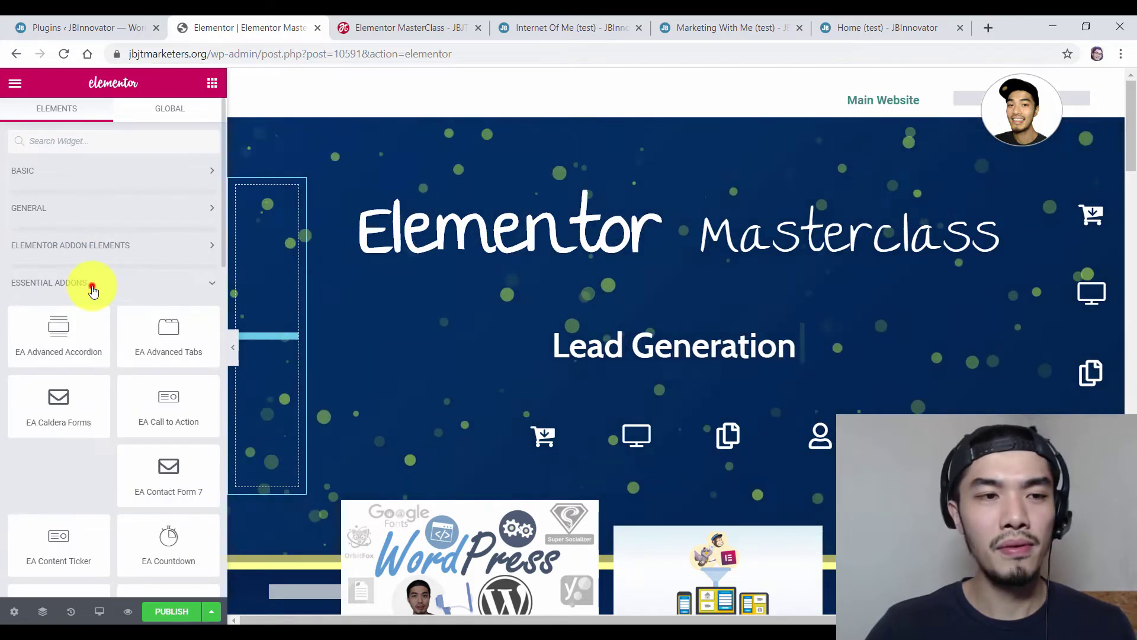
click(93, 288)
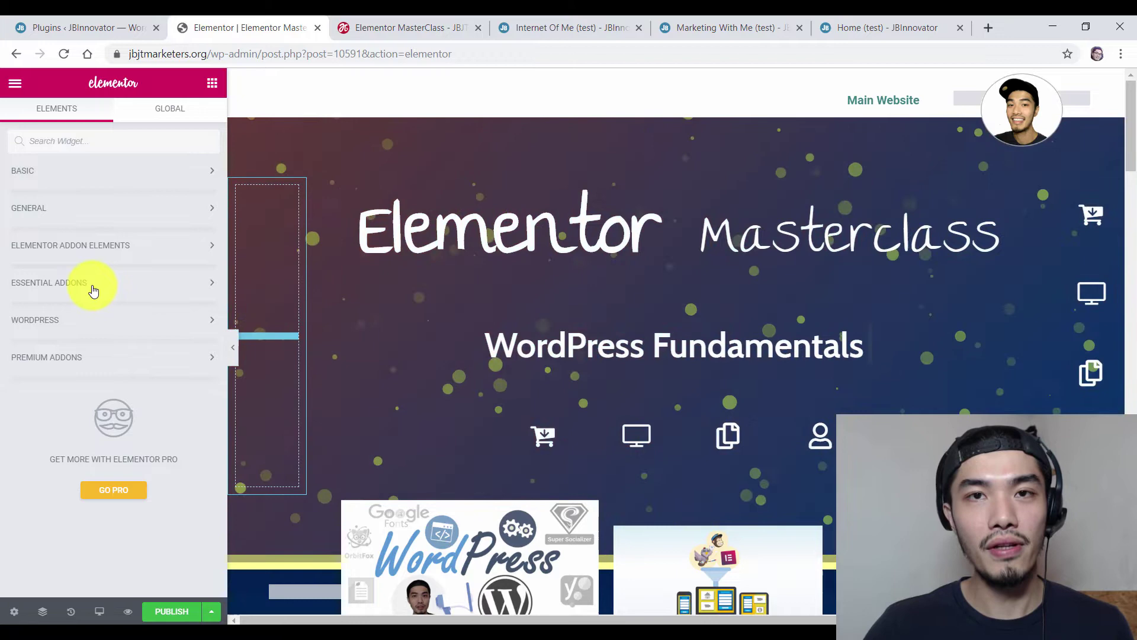
- Glance at the Internet Of Me, Marketing With Me and Home tabs, then toggle Elementor Addon Elements in the editor
click(606, 27)
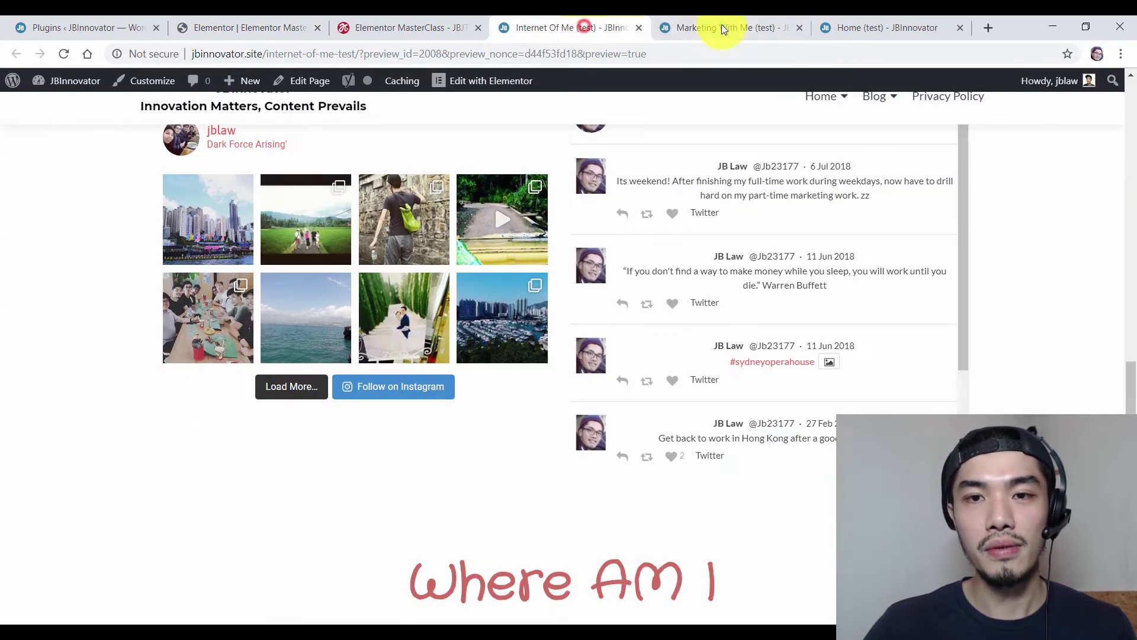
click(723, 27)
click(852, 27)
click(249, 27)
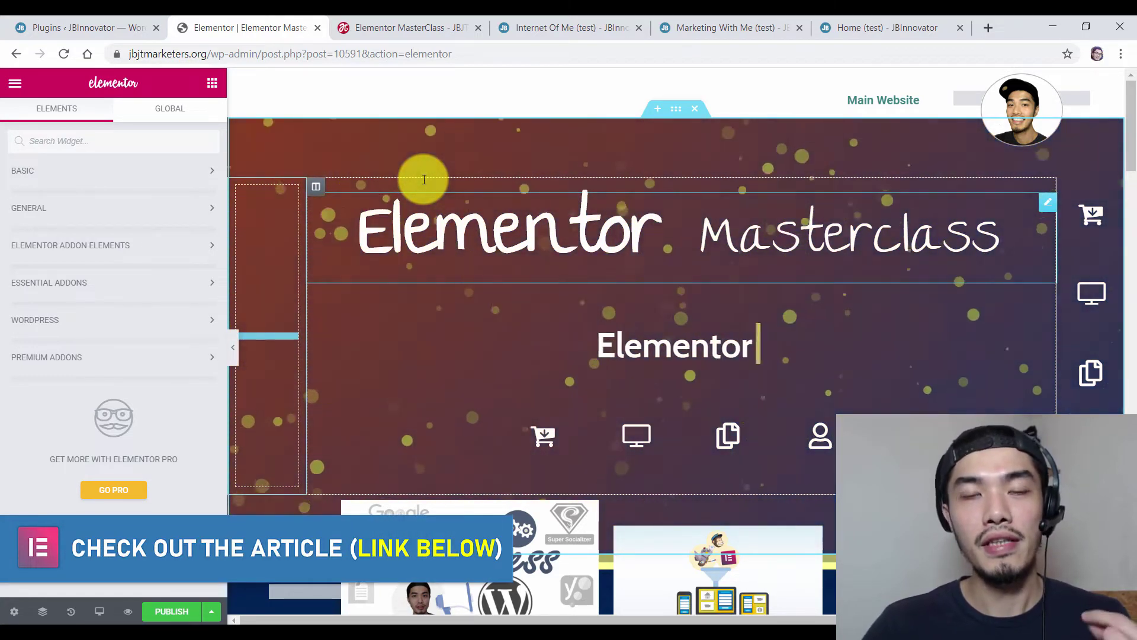
click(105, 242)
click(72, 259)
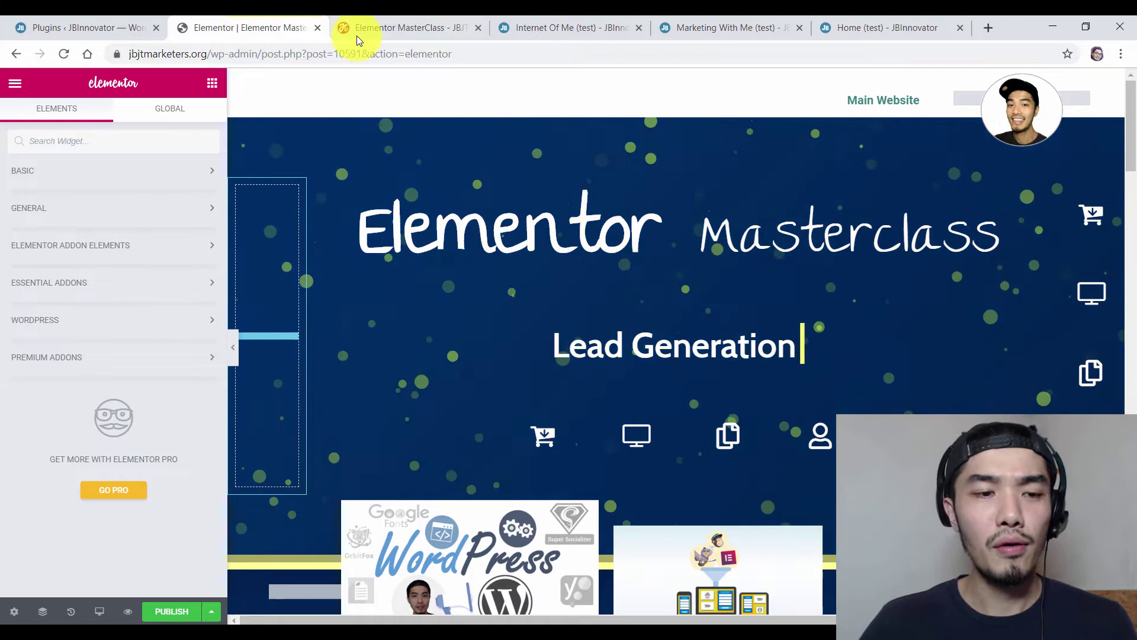
- Switch the editor's responsive preview to Mobile, stacking the Elementor Masterclass title on two lines
click(99, 611)
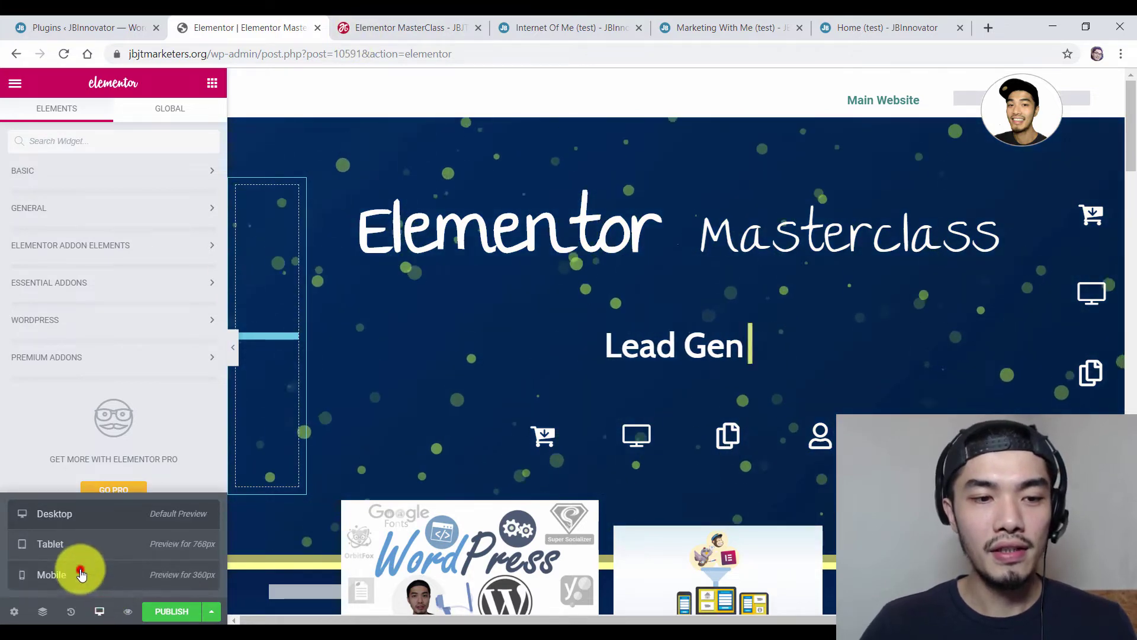
click(81, 574)
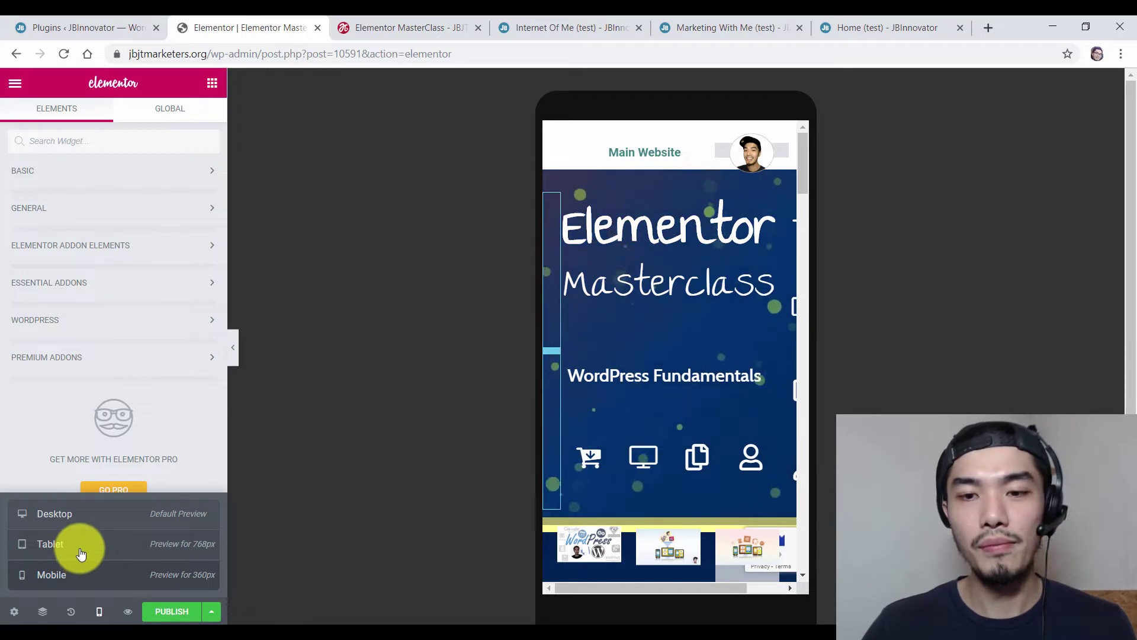
click(95, 617)
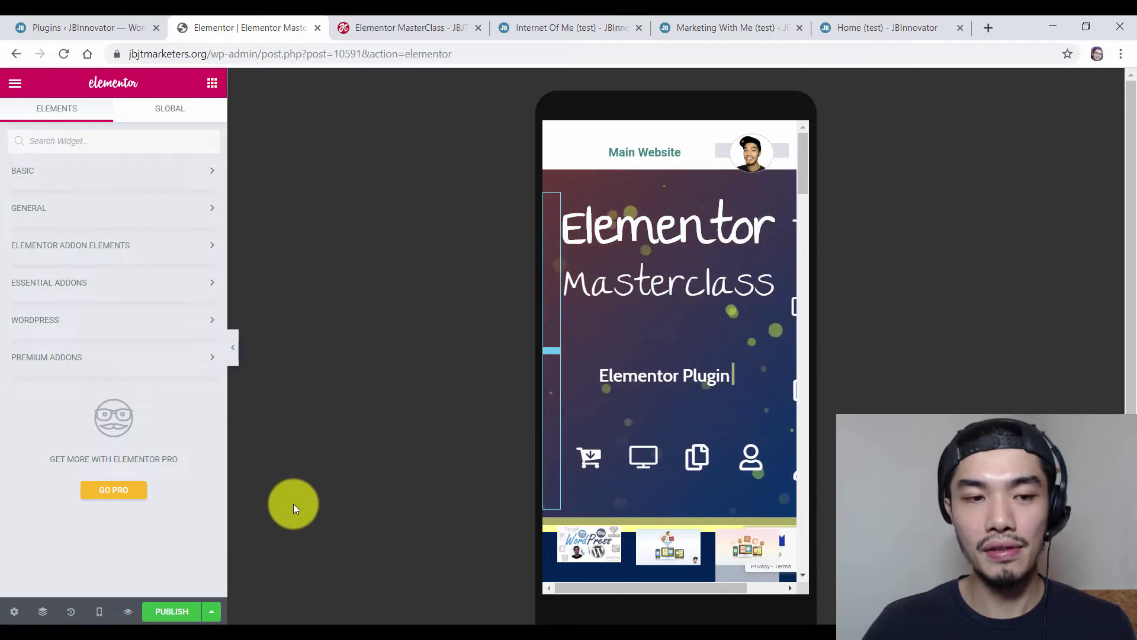
click(95, 611)
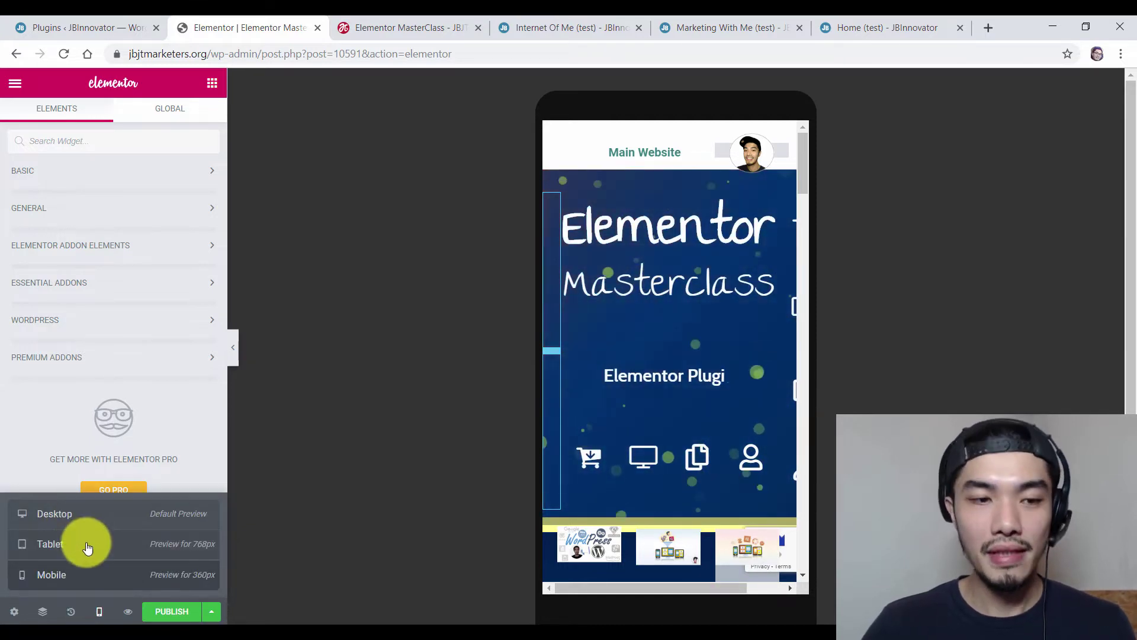
click(98, 612)
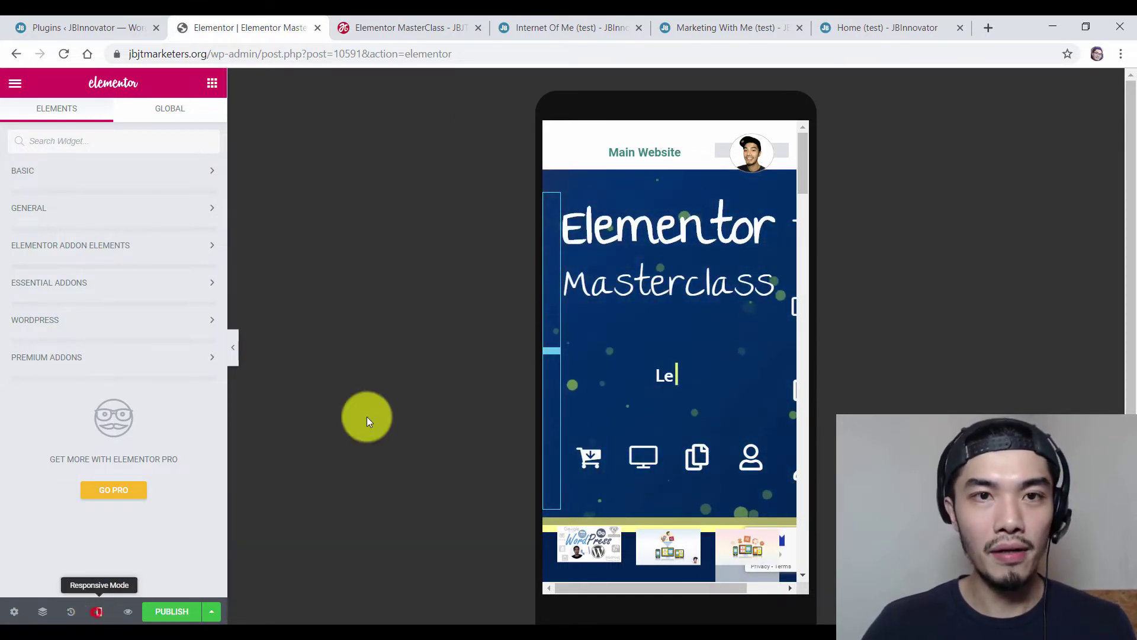
- Open the MasterClass live preview and scroll through the opt-in form, countdown and hero
click(396, 29)
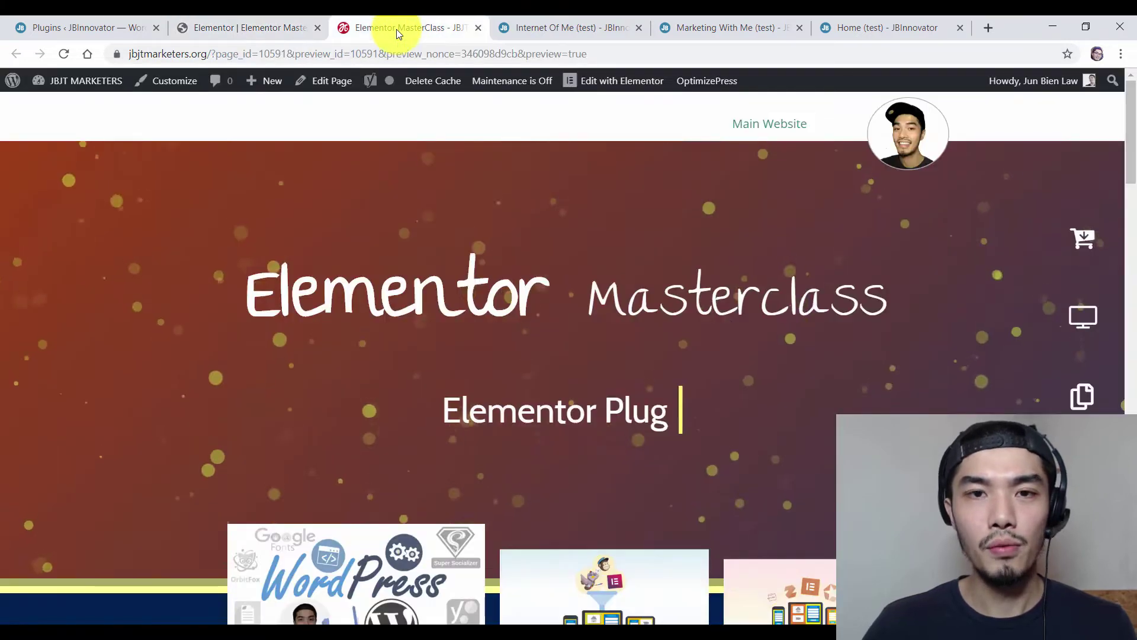
scroll(772, 375, down, 3)
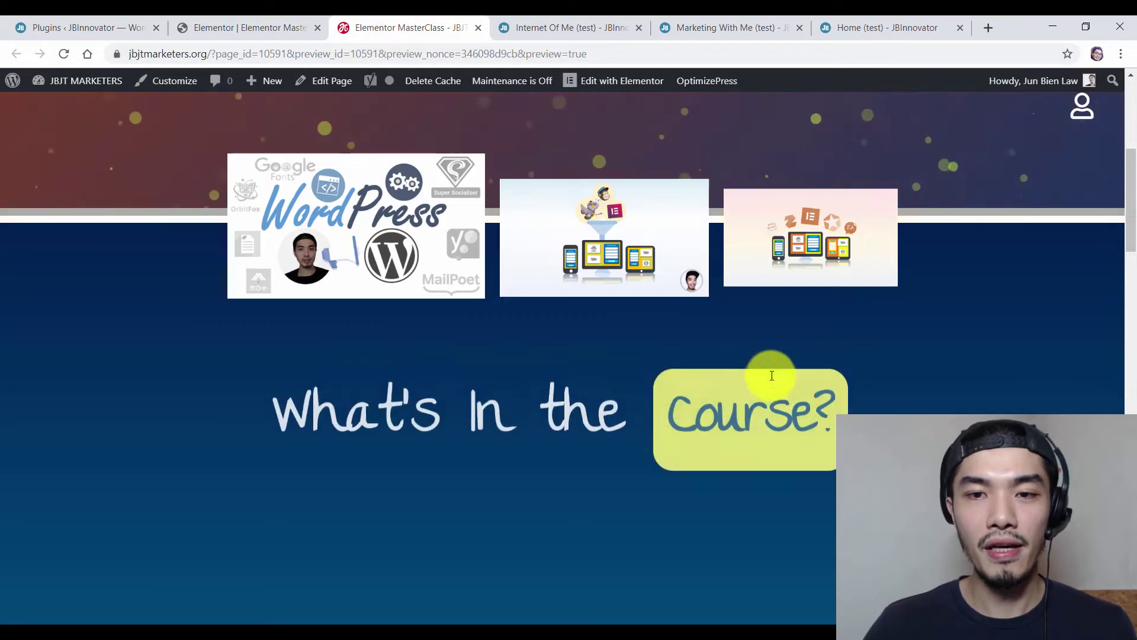
scroll(770, 375, down, 4)
scroll(576, 435, up, 10)
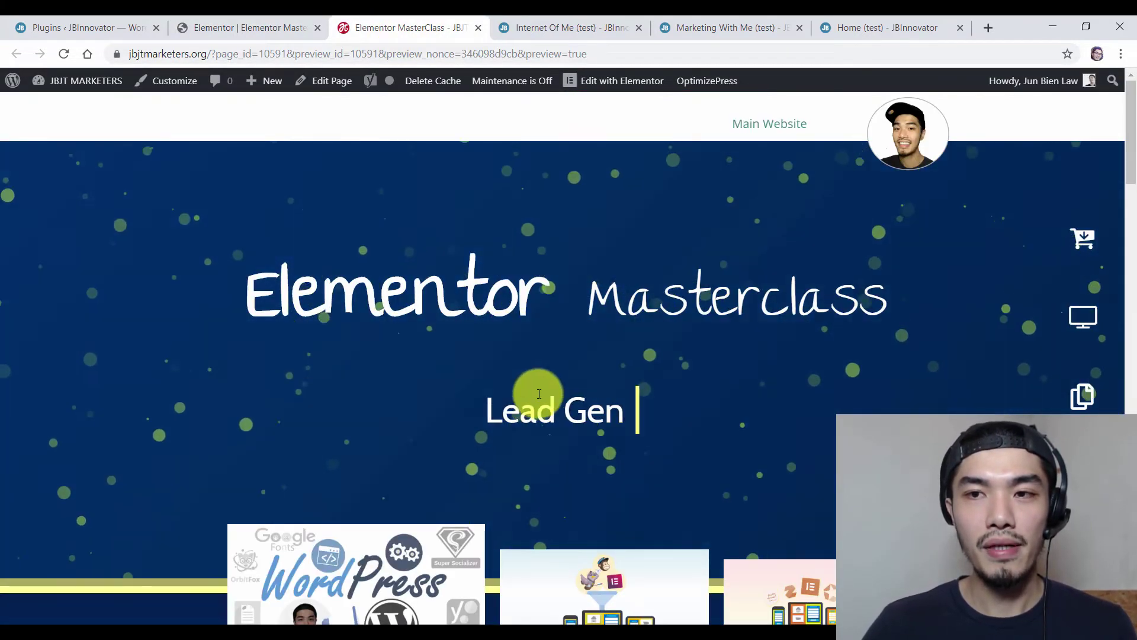
scroll(538, 393, down, 10)
scroll(541, 394, down, 11)
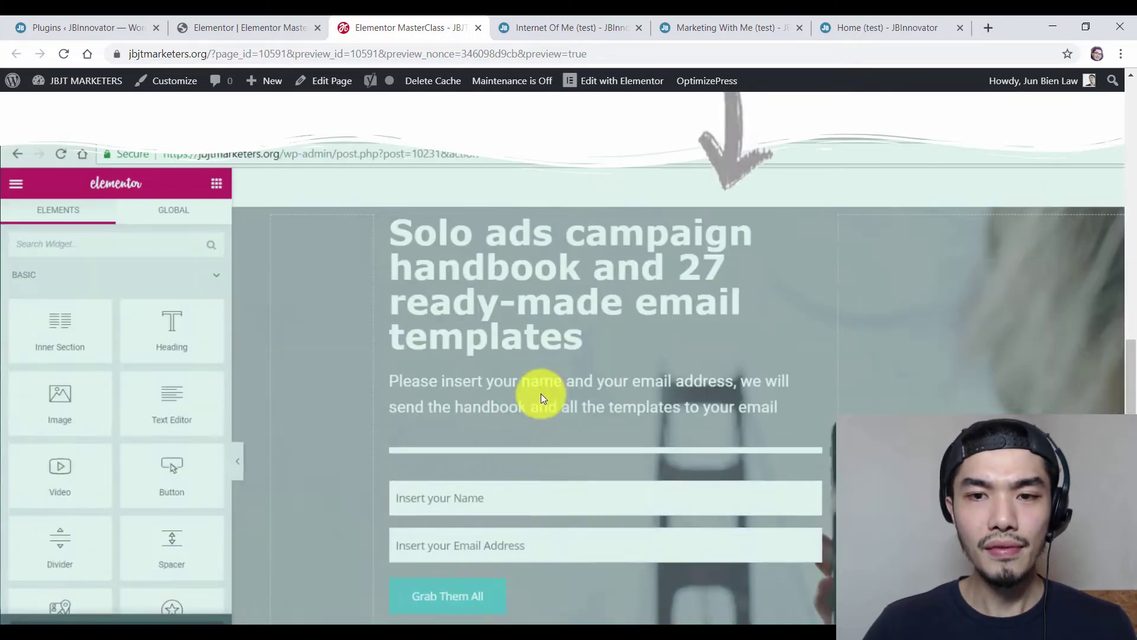
scroll(506, 378, down, 4)
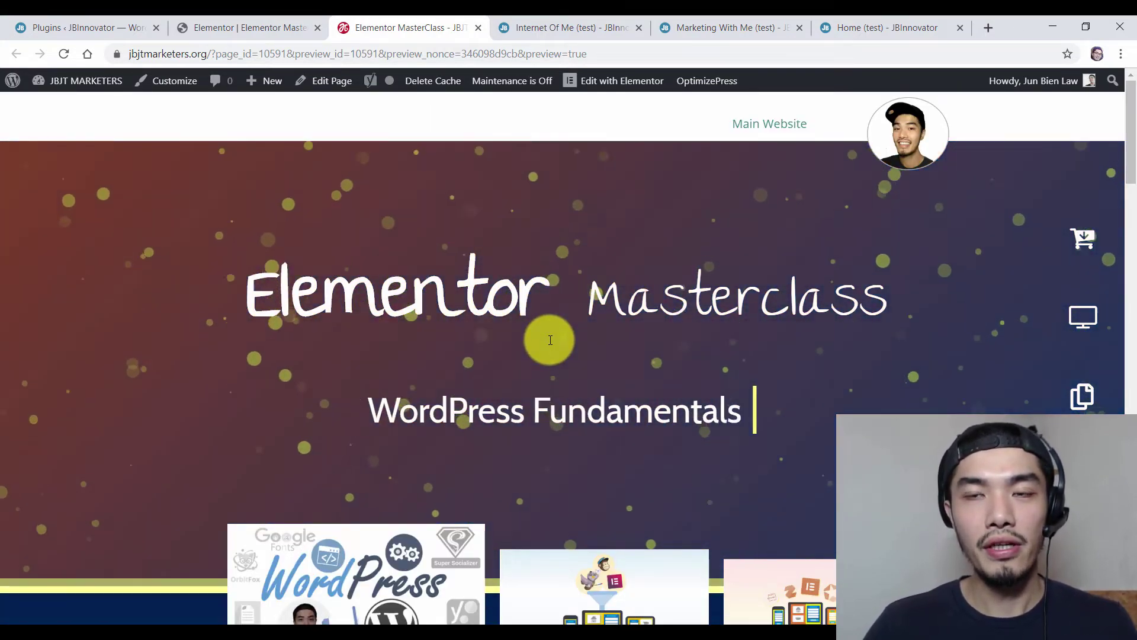
- Detach the MasterClass preview tab into its own window and move it beside the editor
click(296, 28)
click(420, 28)
drag(421, 91, 432, 132)
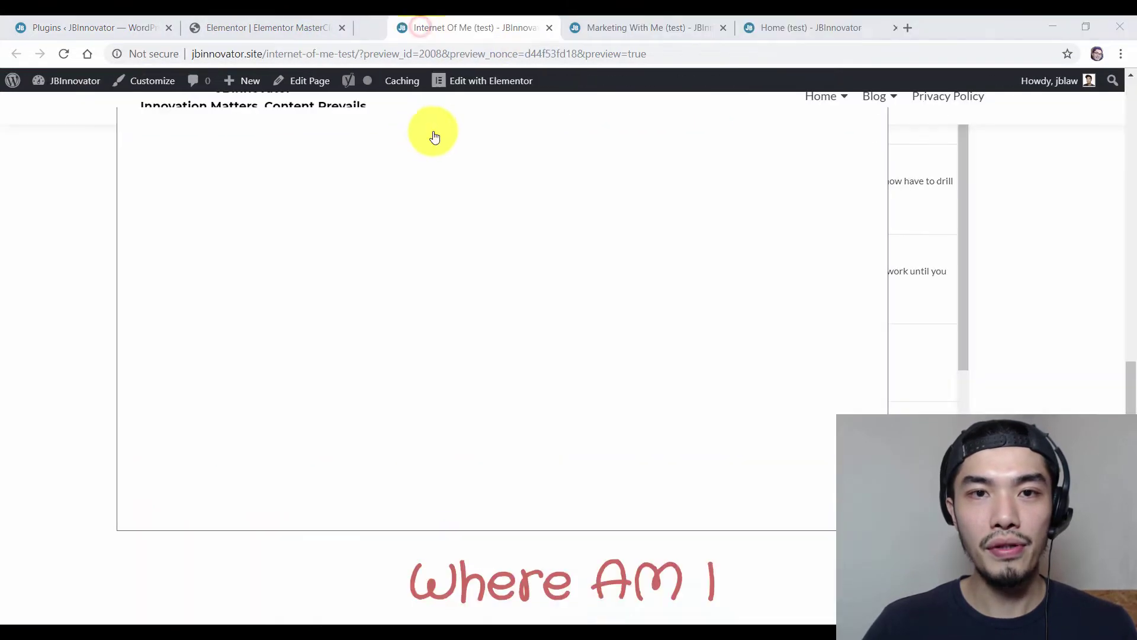
click(1087, 27)
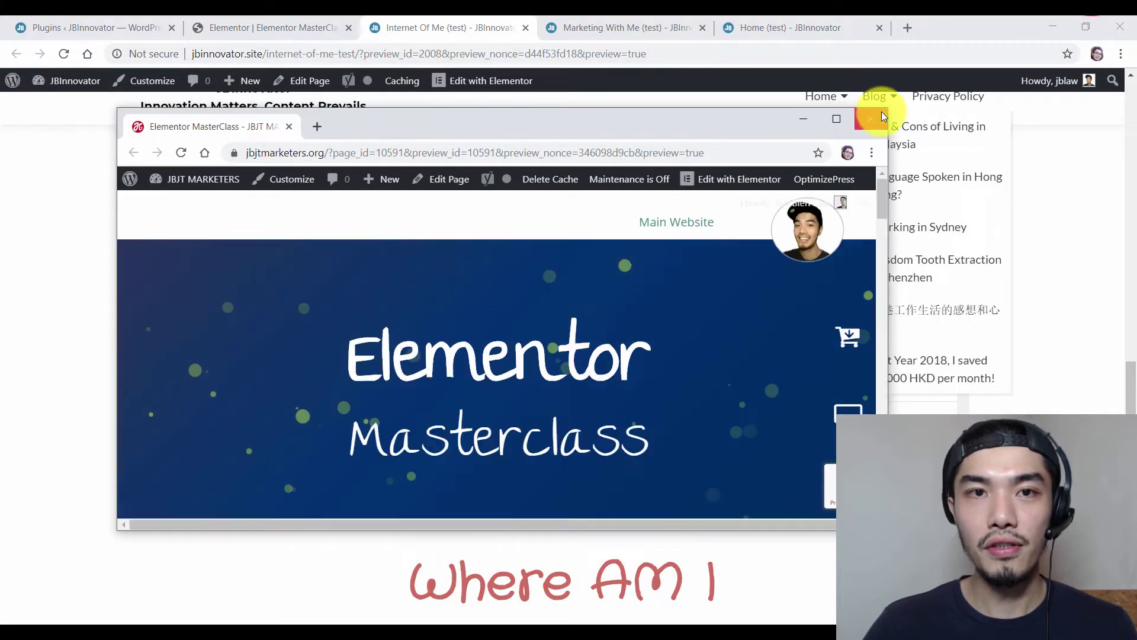
click(304, 26)
click(549, 584)
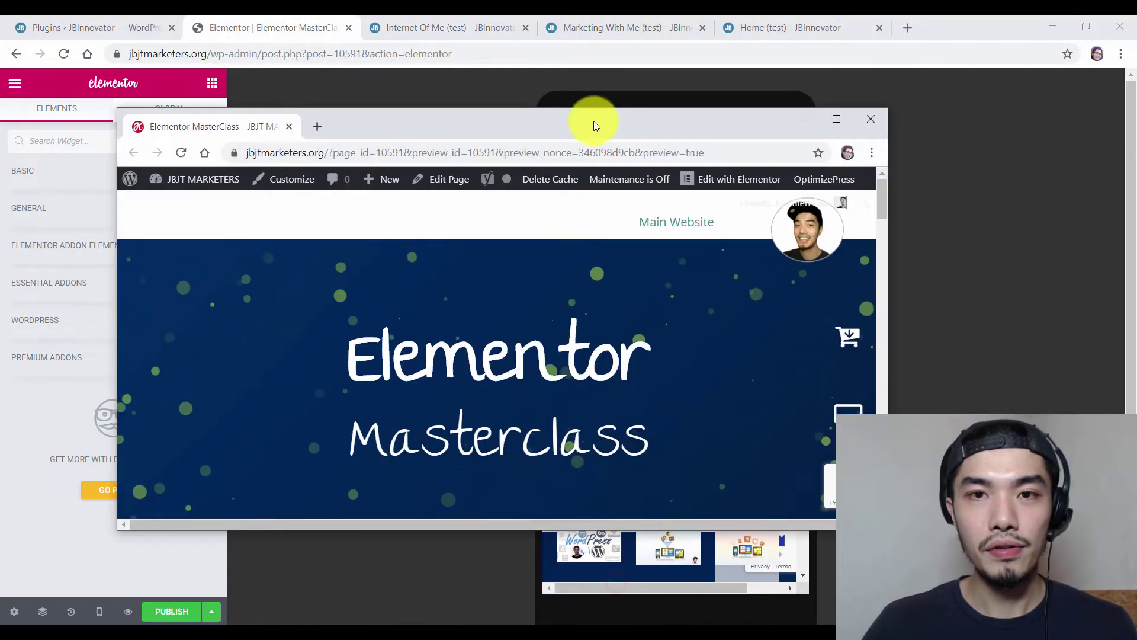
drag(594, 121, 743, 94)
- Narrow the preview window and stretch it to full screen height so the page reflows
drag(1042, 227, 584, 236)
drag(521, 103, 724, 79)
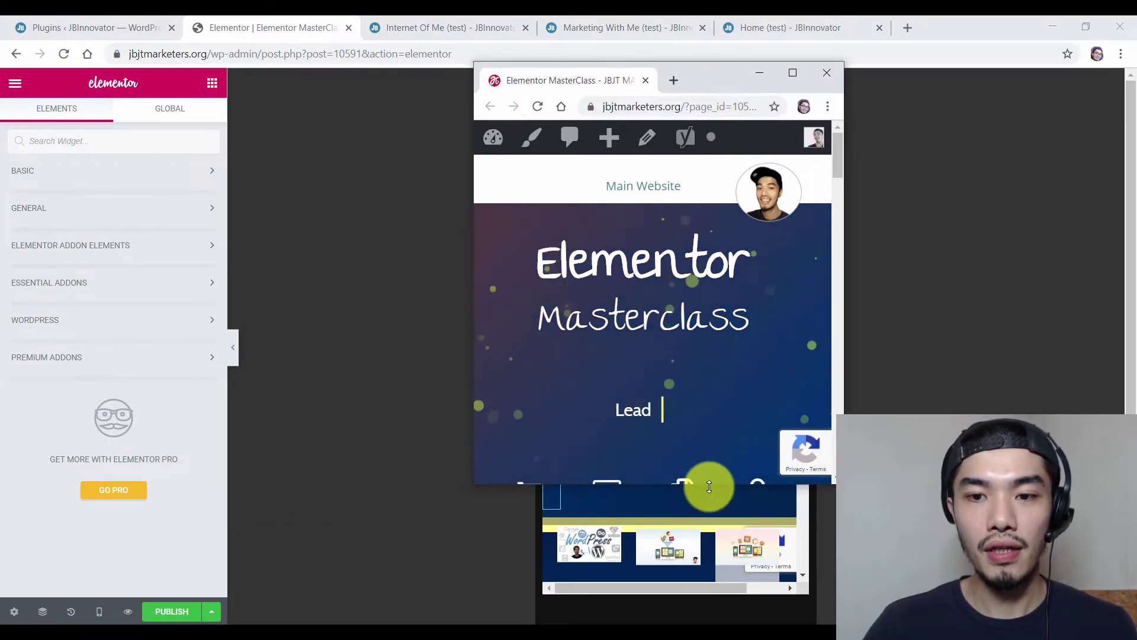
drag(706, 483, 699, 623)
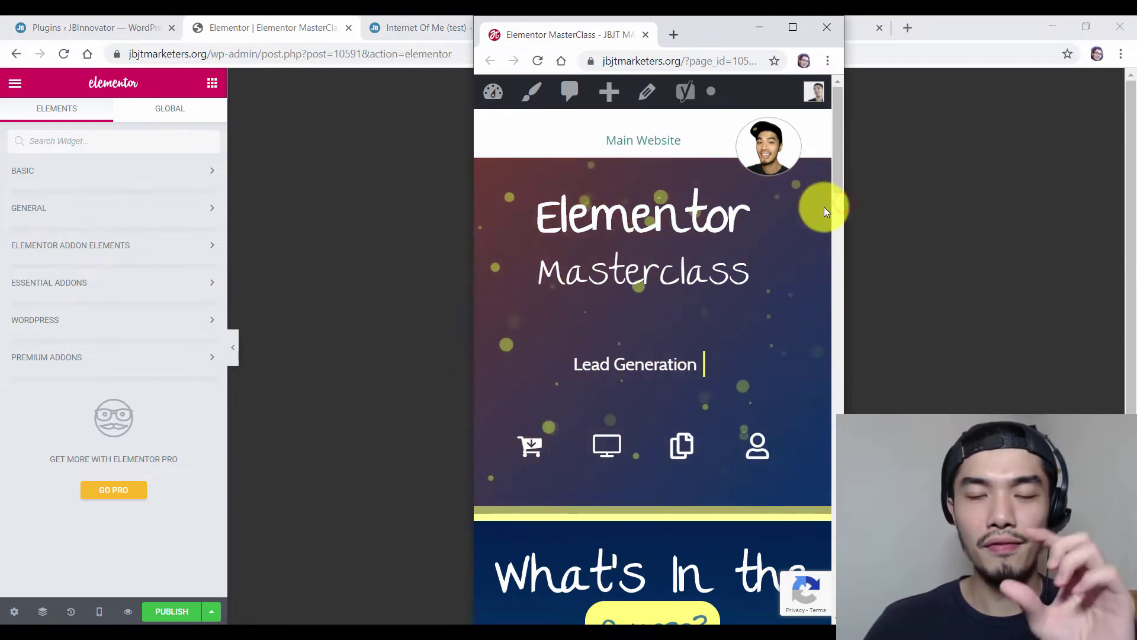
drag(842, 167, 841, 438)
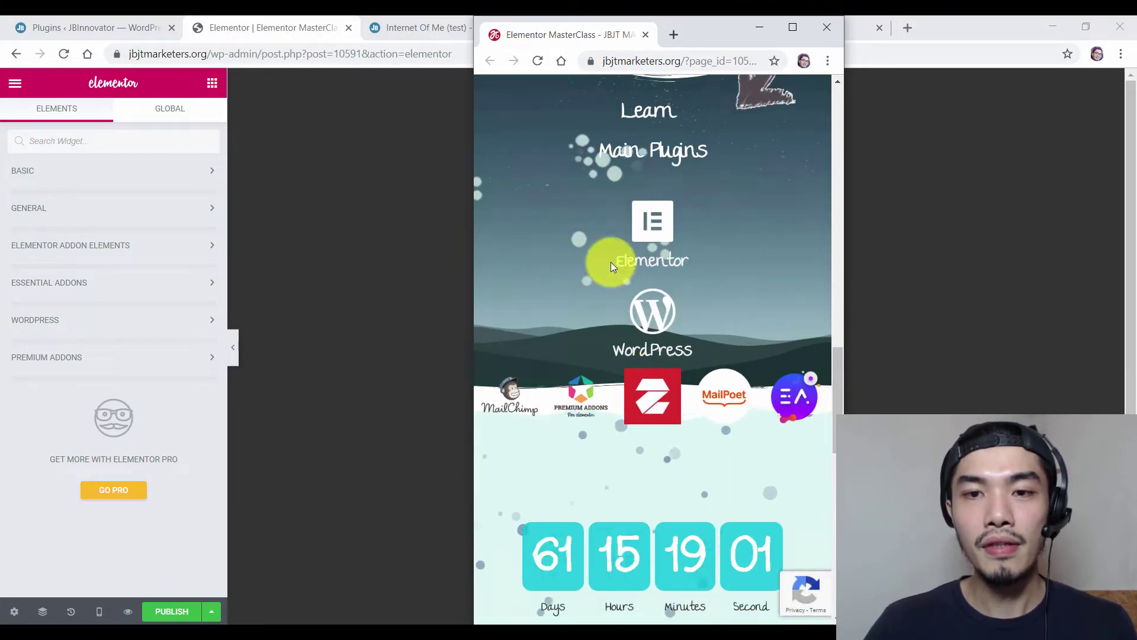
scroll(736, 241, up, 3)
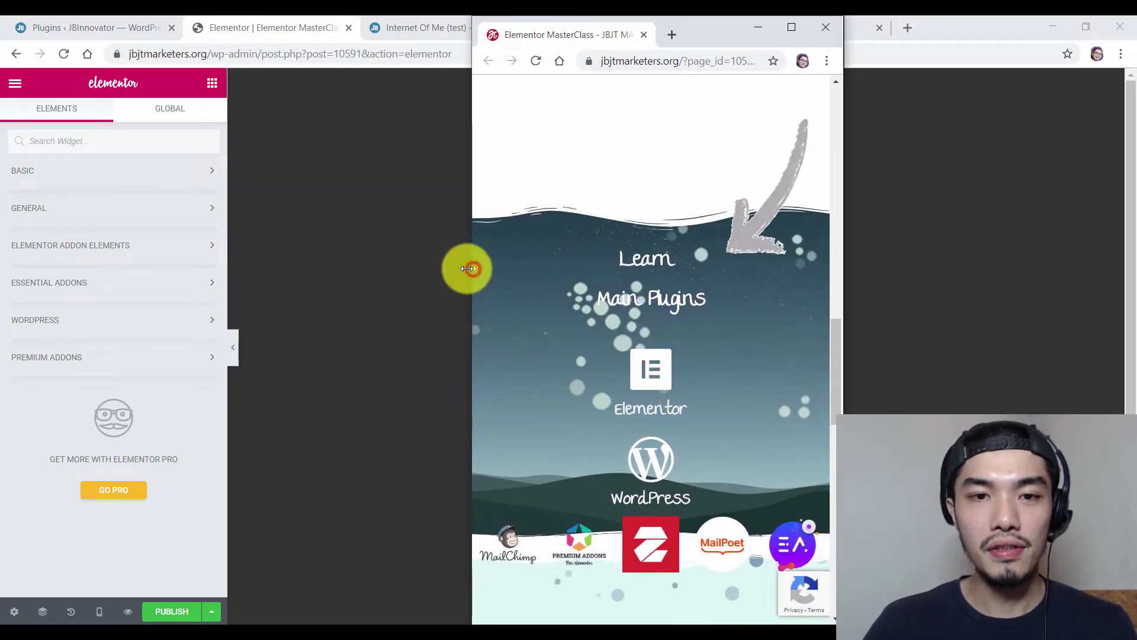
- Resize the preview between tablet and phone widths, scrolling each layout, and follow the Teaching link
drag(468, 268, 237, 267)
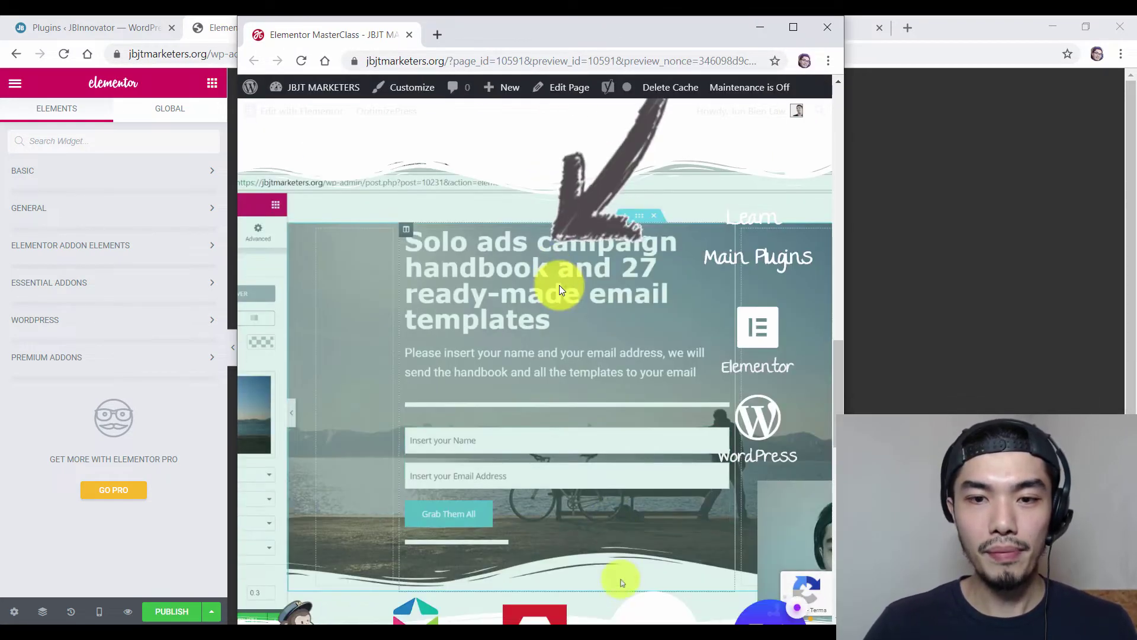
scroll(559, 286, down, 3)
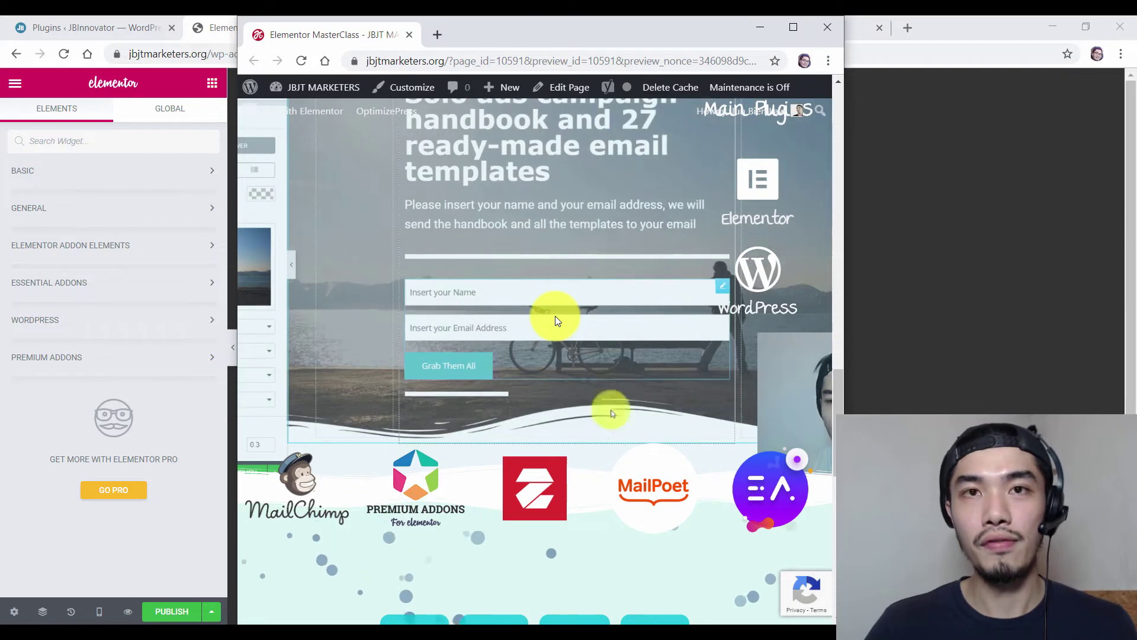
scroll(559, 300, up, 1)
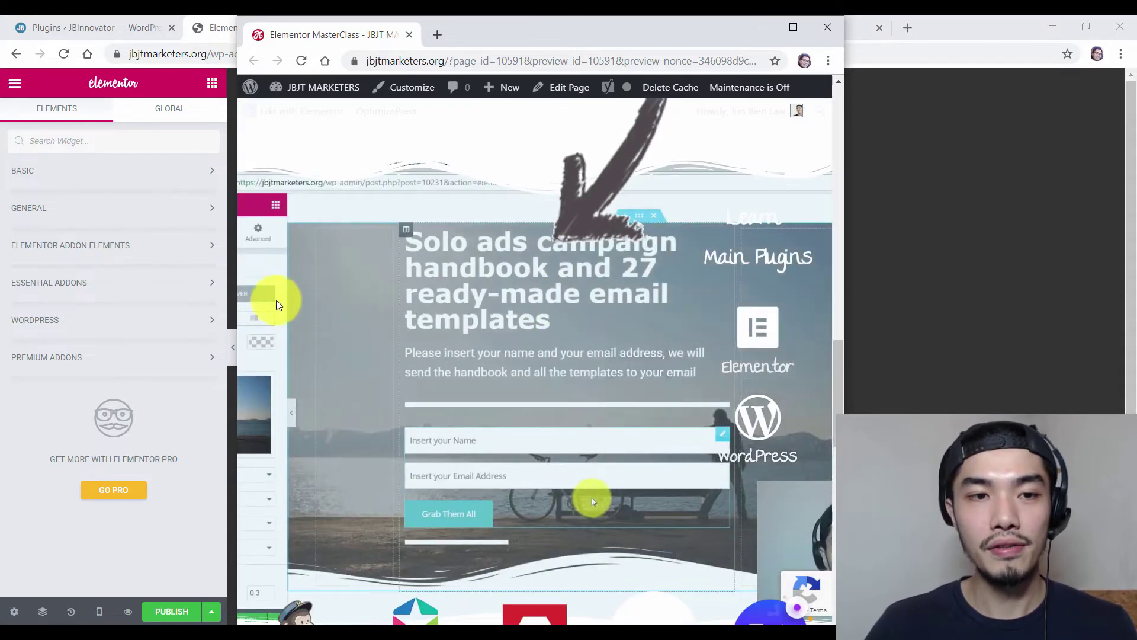
mouse_move(238, 287)
mouse_down()
mouse_move(368, 272)
mouse_move(466, 280)
mouse_up()
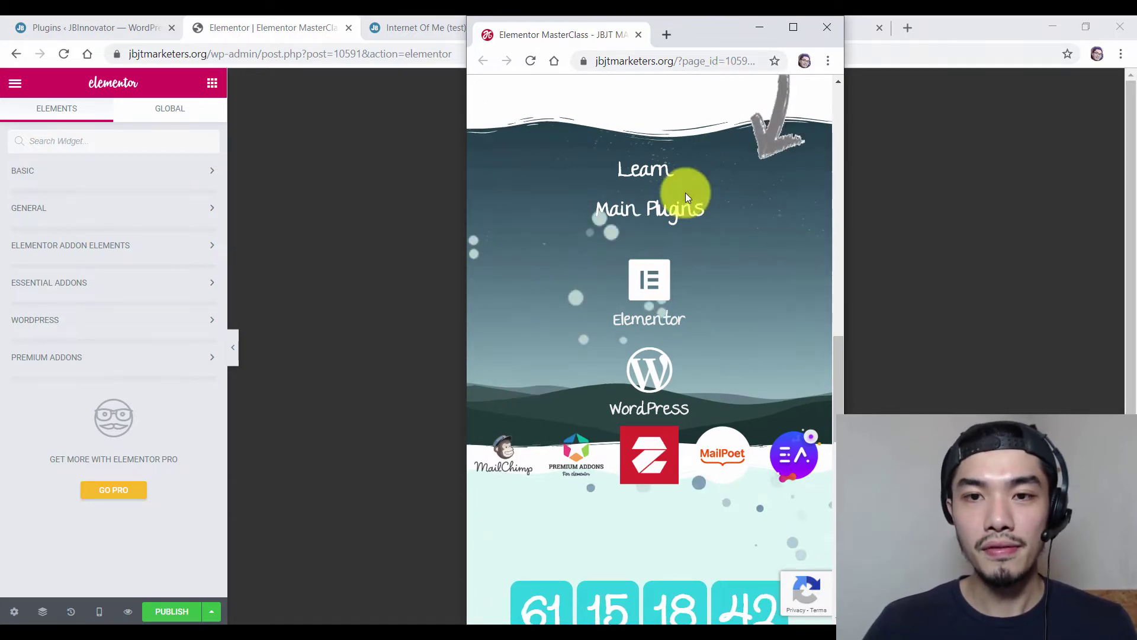
scroll(681, 193, up, 10)
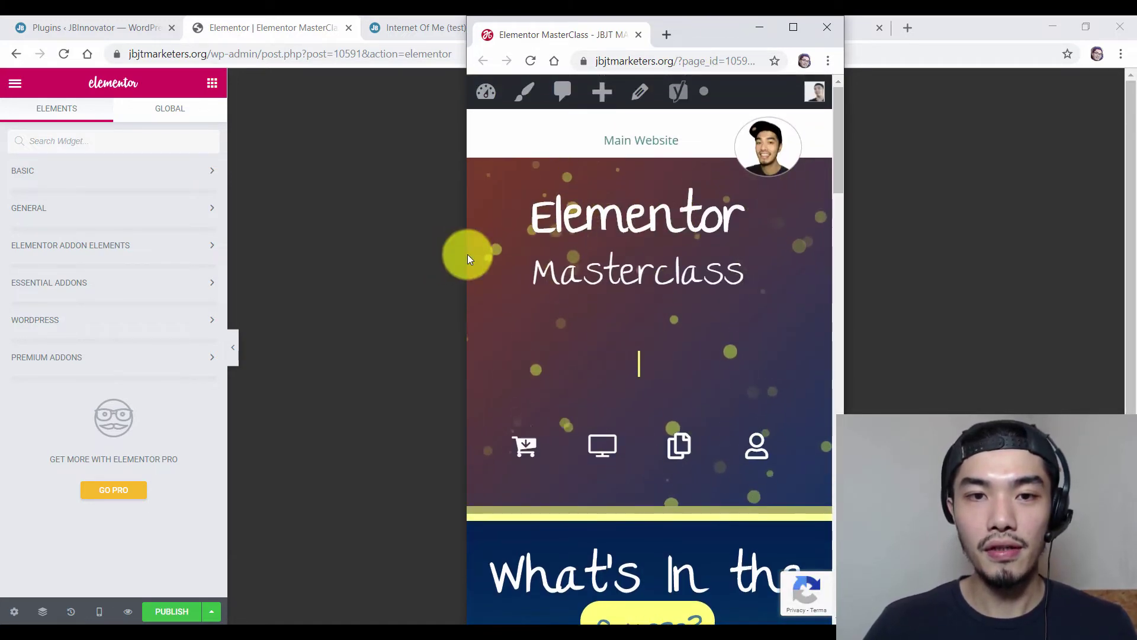
drag(466, 251, 226, 272)
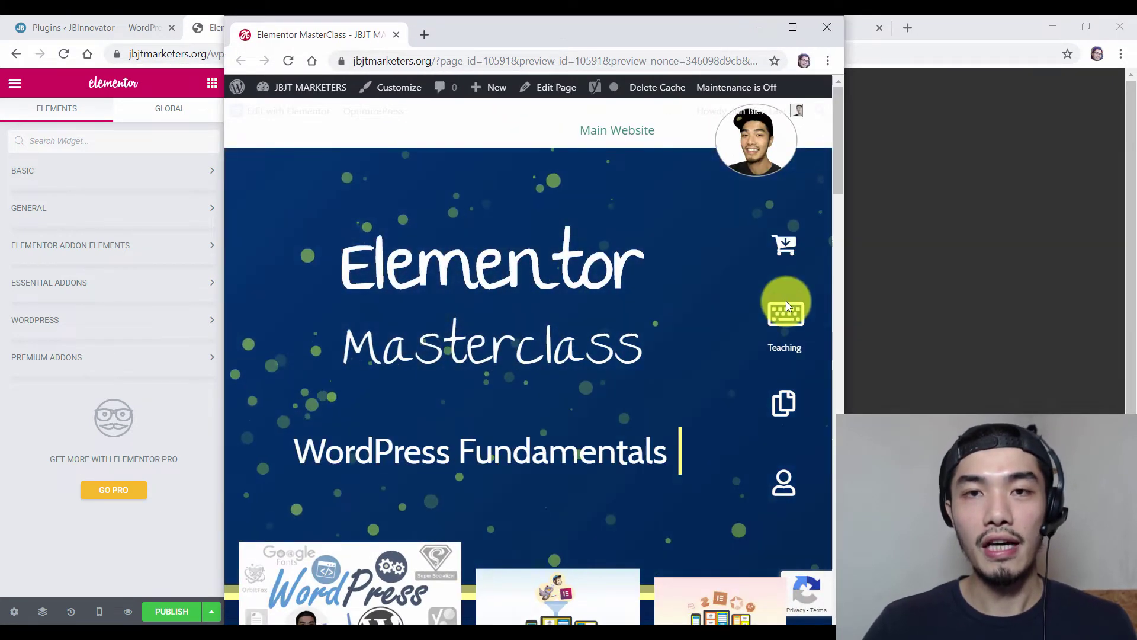
click(787, 302)
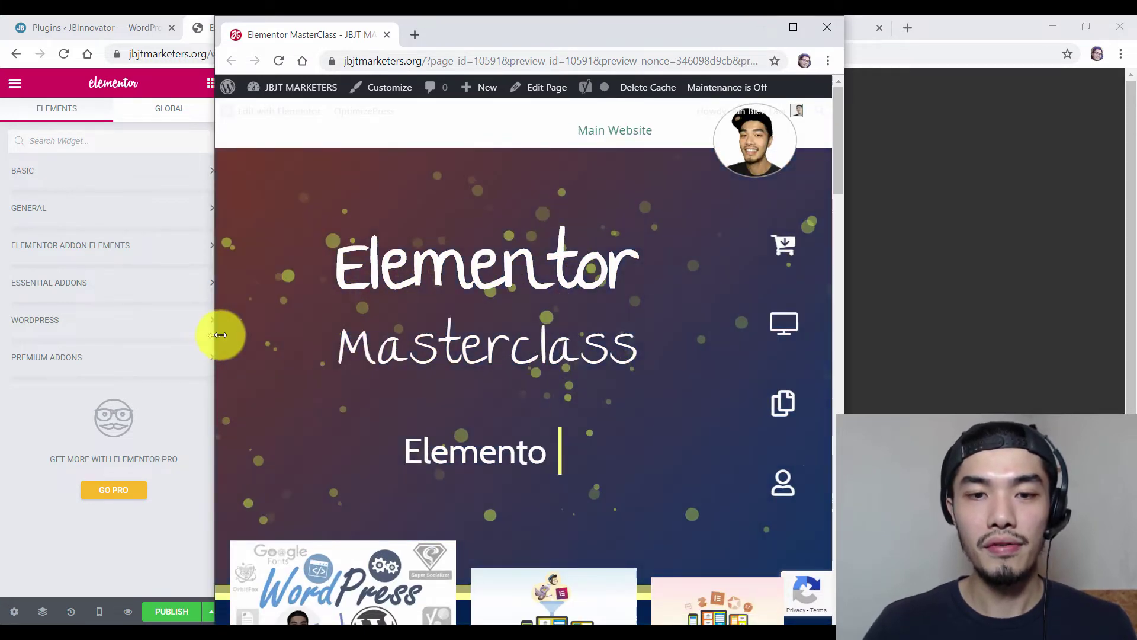
drag(223, 332, 389, 327)
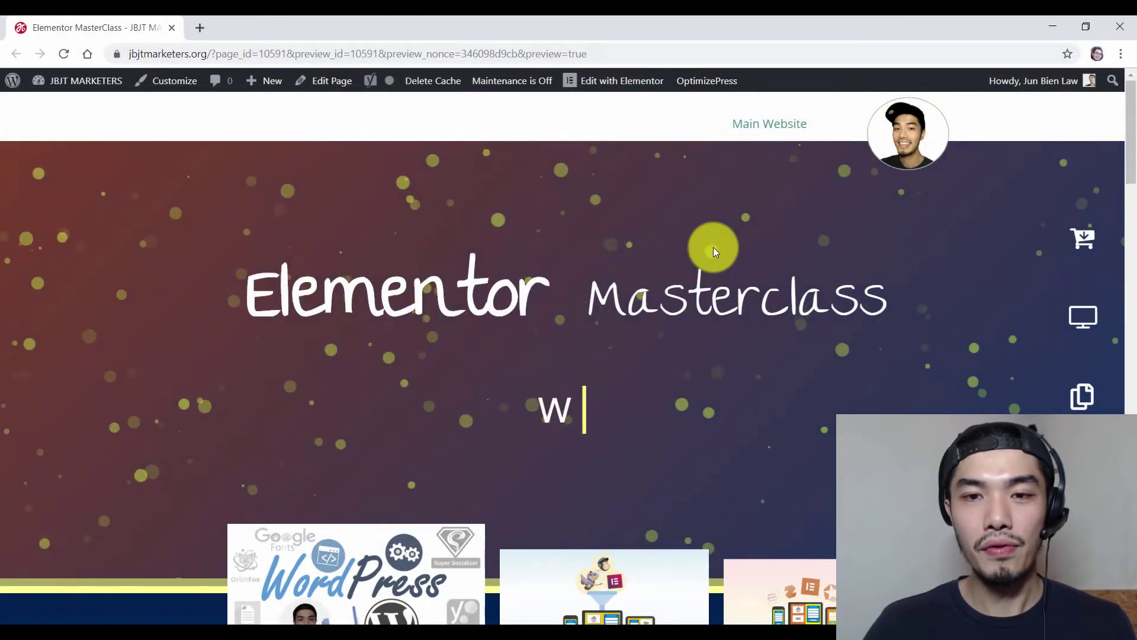
- Minimize the WordPress preview and bring the Udemy 'DIY Website Design' course page to the front
scroll(714, 249, down, 2)
scroll(714, 248, up, 2)
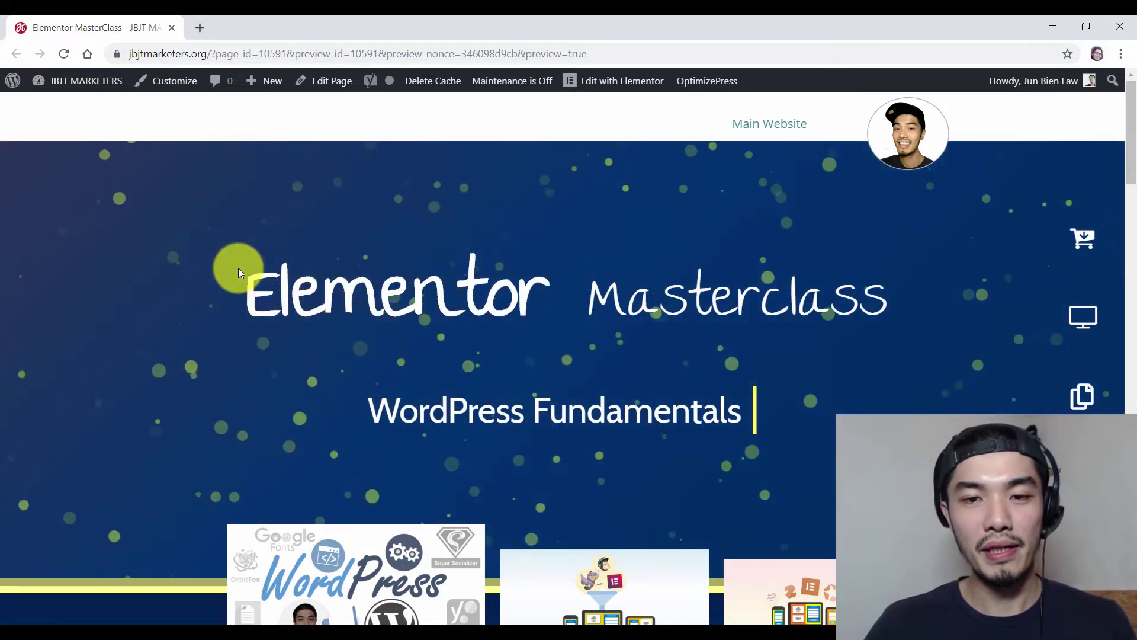
click(1052, 29)
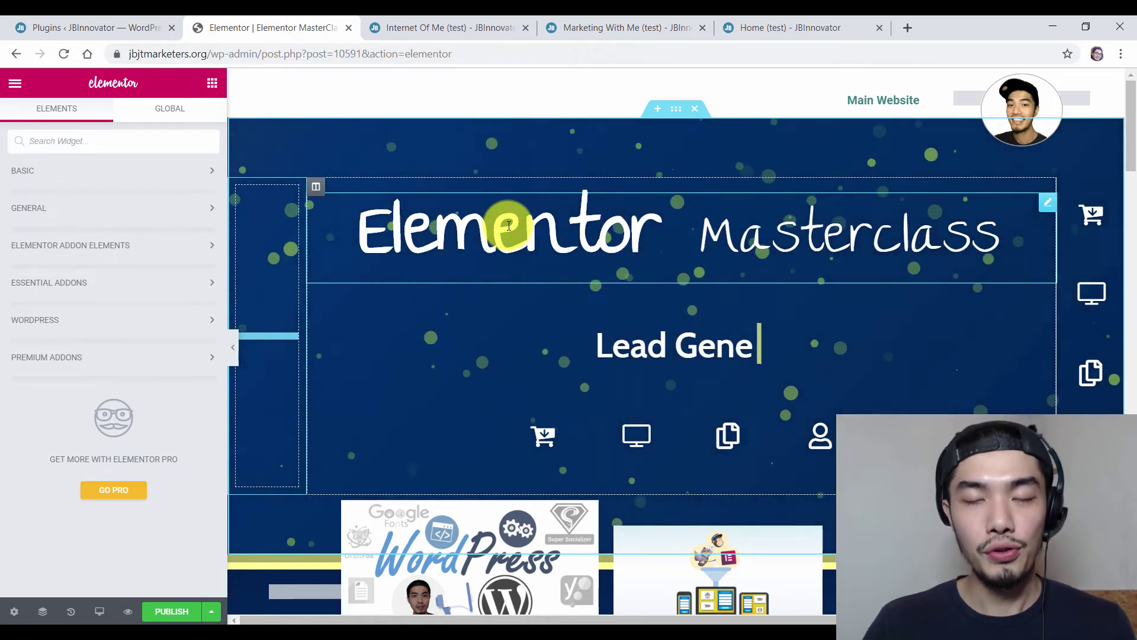
key(alt+Tab)
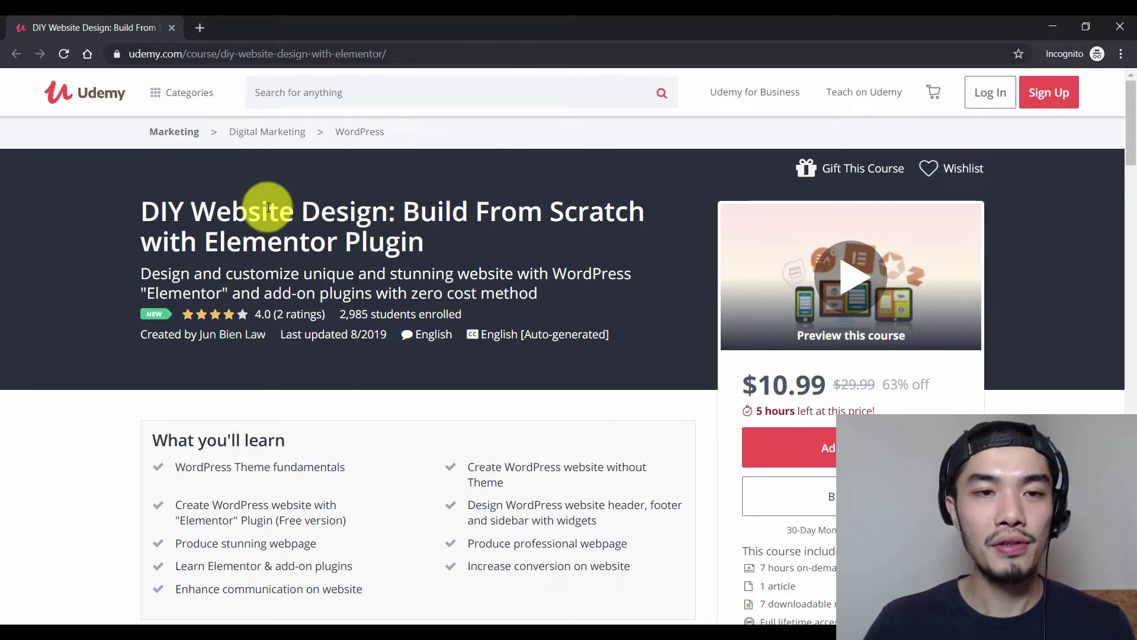
- In Course content, collapse the 'Add Widgets at Sidebar and Footer' and 'Home Page Design with Elementor' sections
drag(1129, 112, 1117, 323)
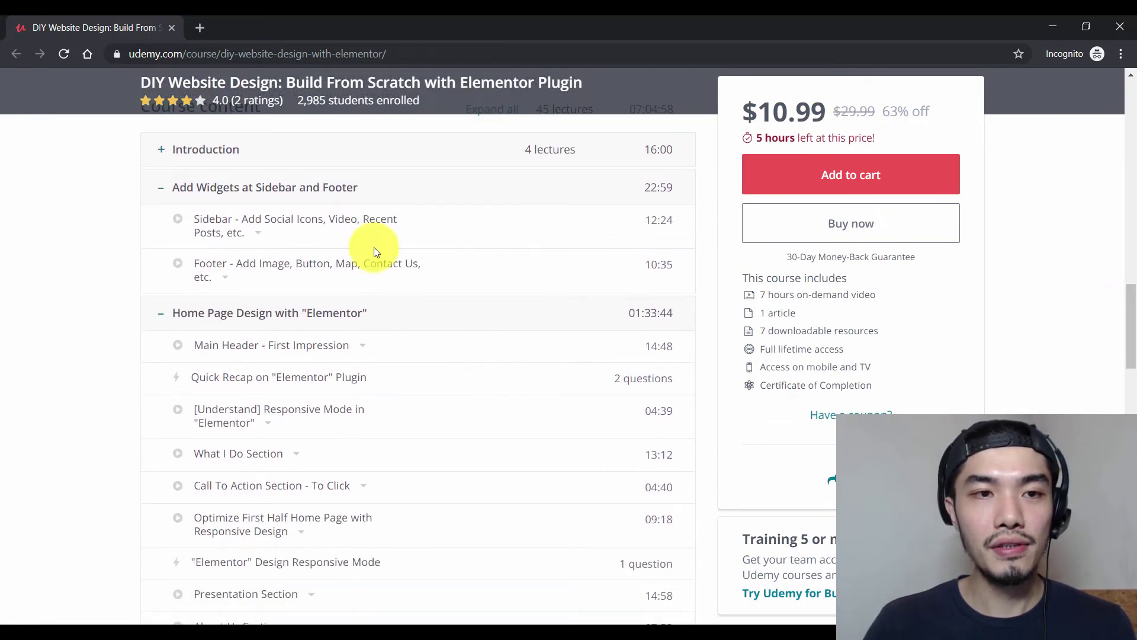
click(203, 194)
click(219, 224)
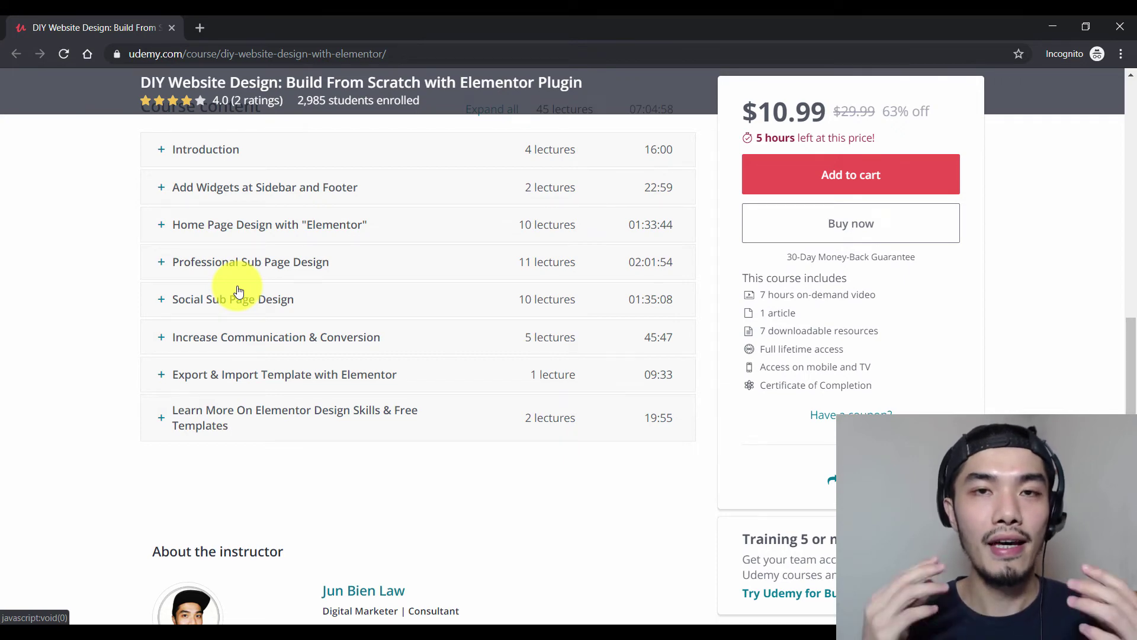
click(262, 348)
scroll(263, 349, down, 1)
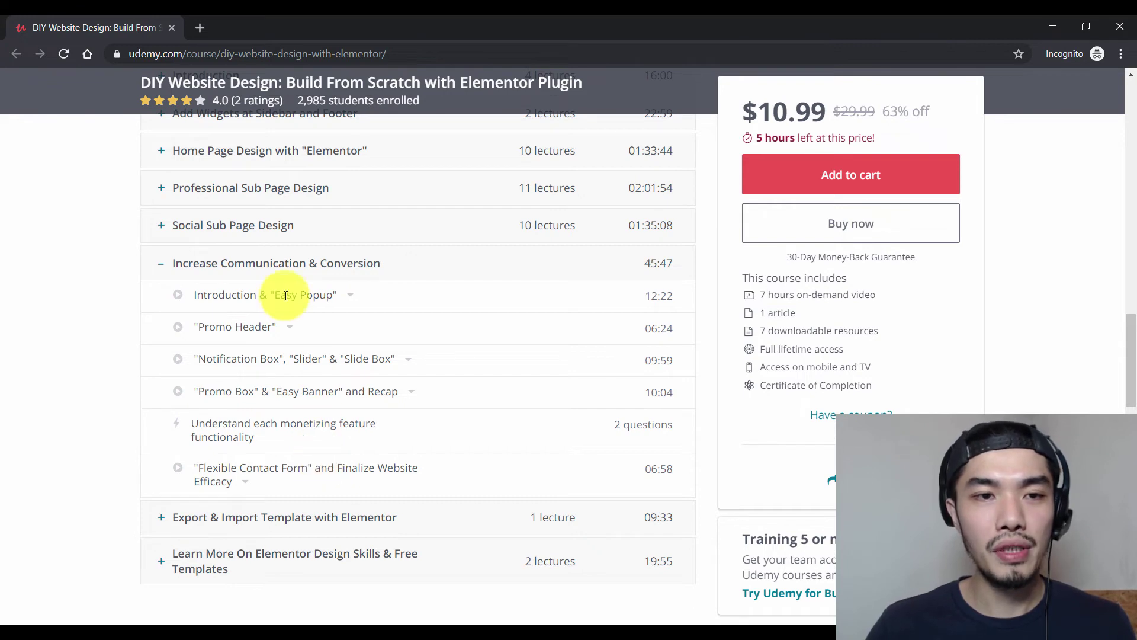
click(279, 263)
click(270, 313)
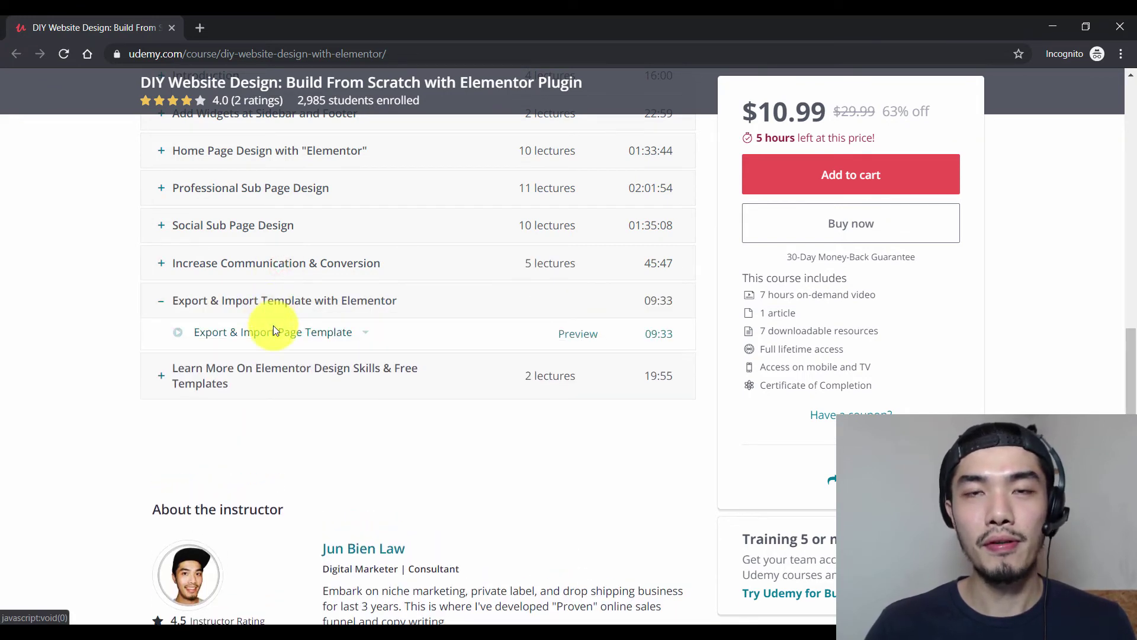
click(284, 370)
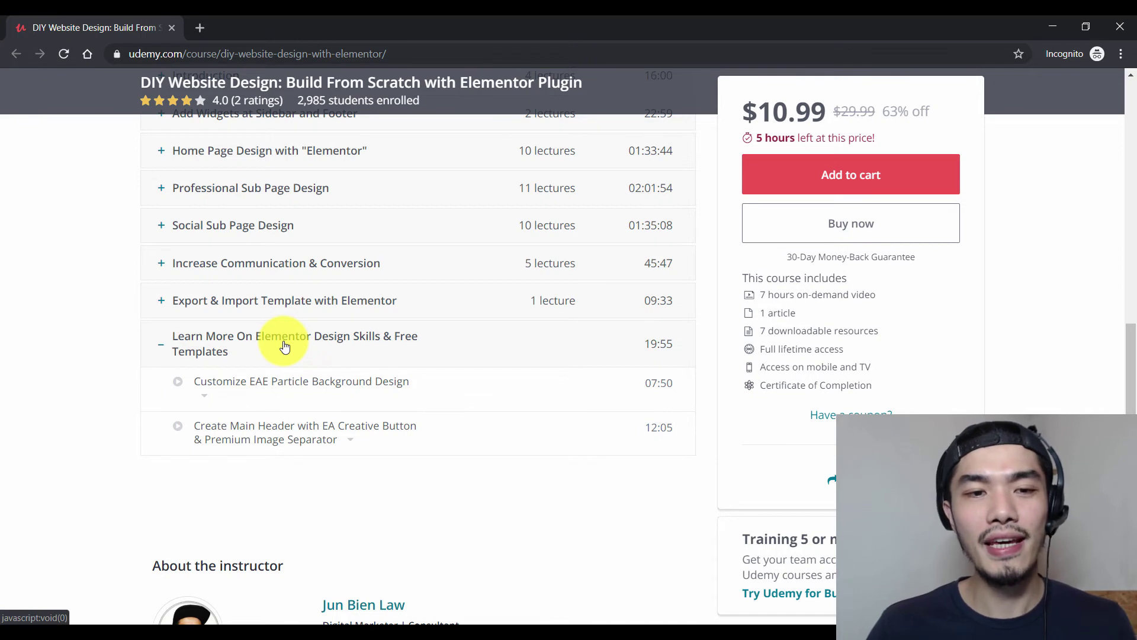
click(285, 346)
- Scroll back up the Udemy course content list
scroll(284, 346, up, 3)
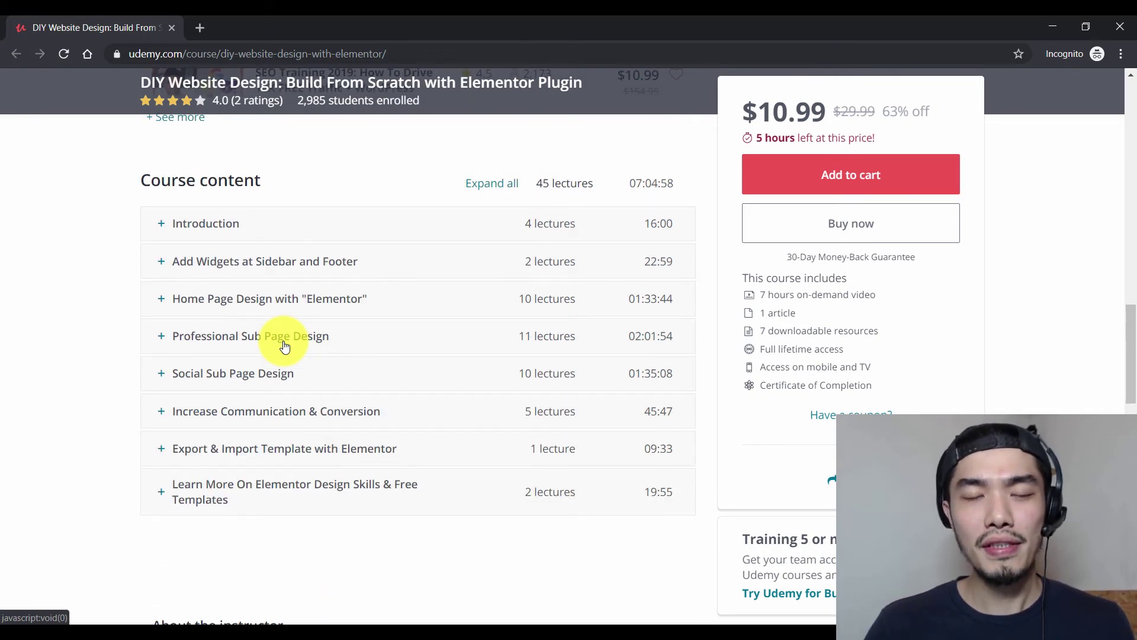